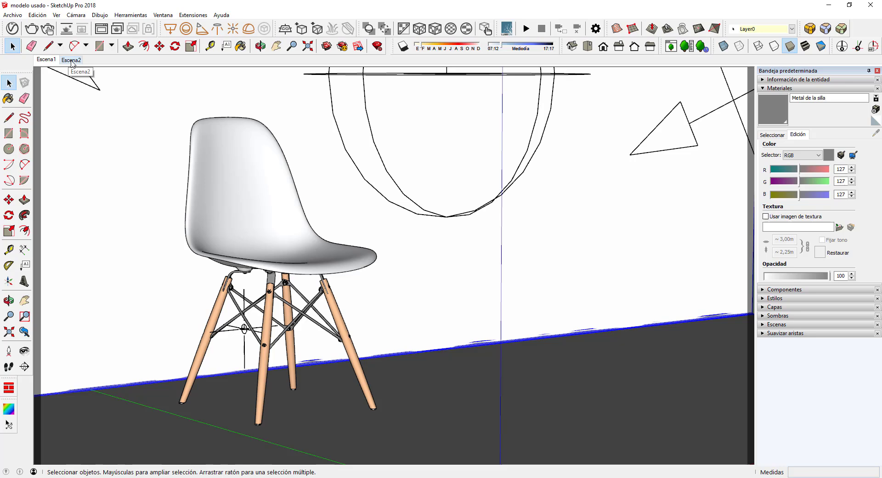
- Delete the Escena2 scene tab and confirm with Sí, leaving only Escena1
left_click(72, 63)
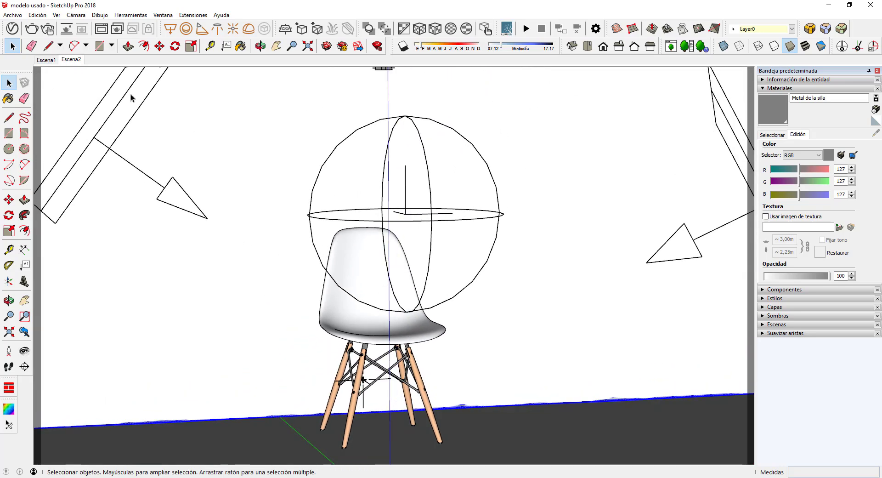
right_click(74, 60)
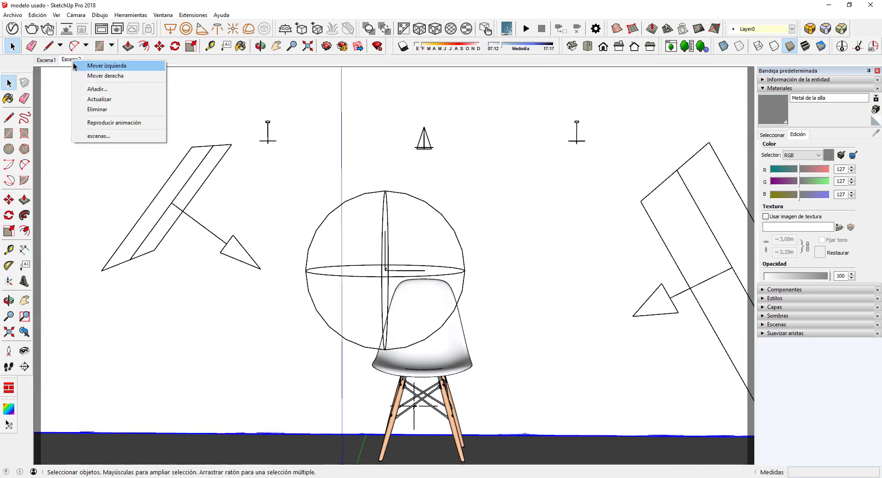
left_click(103, 109)
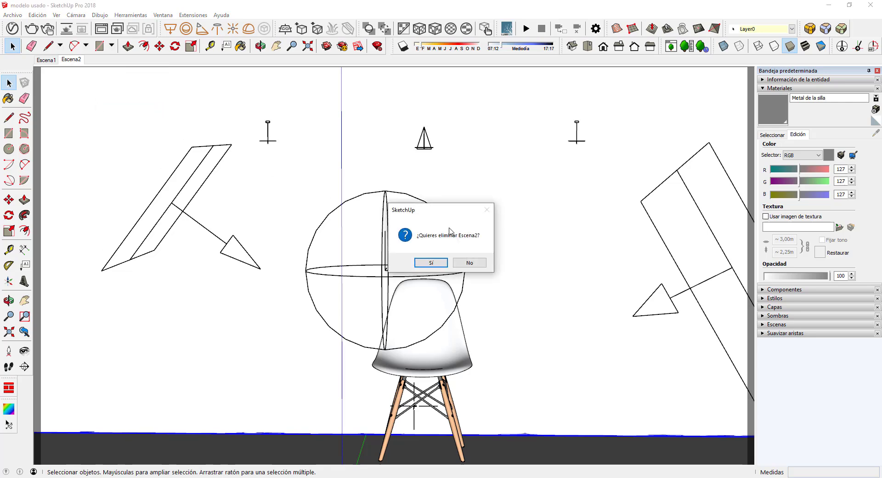
left_click(432, 264)
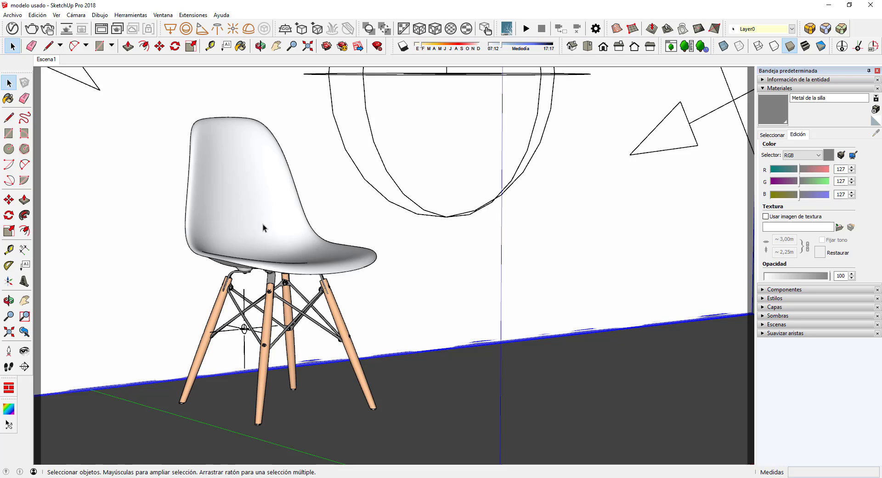
- Orbit and pan the view to an angled camera position on the chair
key("o")
left_click_drag(329, 250, 283, 246)
key("h")
mouse_move(365, 261)
left_mouse_down()
mouse_move(290, 267)
mouse_move(248, 255)
mouse_move(238, 280)
left_mouse_up()
key("o")
key("h")
key("o")
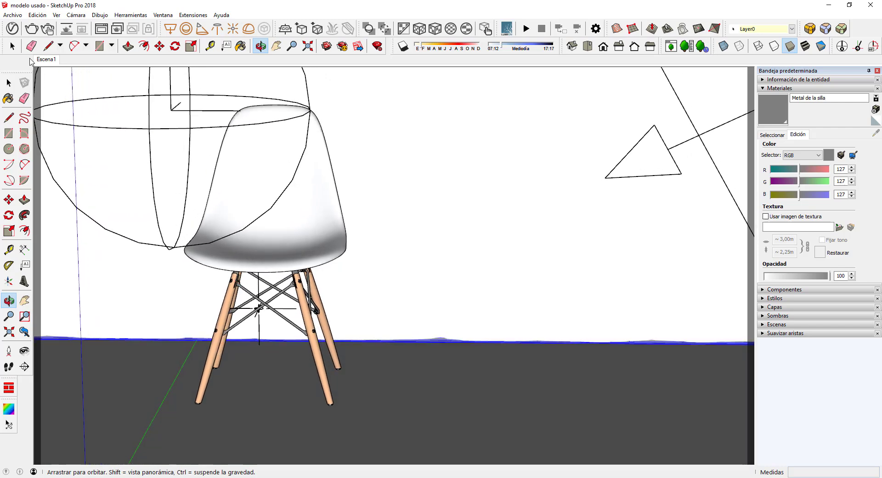
- Add the current view as scene Escena2 and compare it with Escena1
right_click(37, 59)
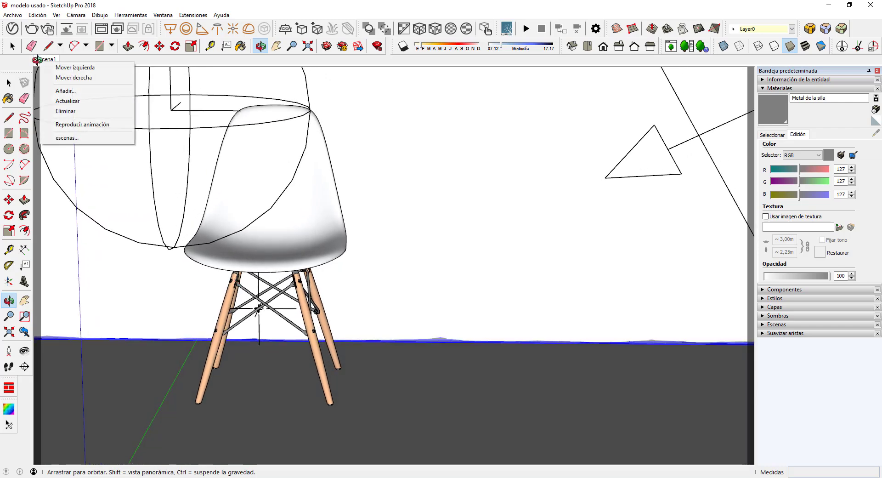
left_click(57, 91)
left_click(46, 61)
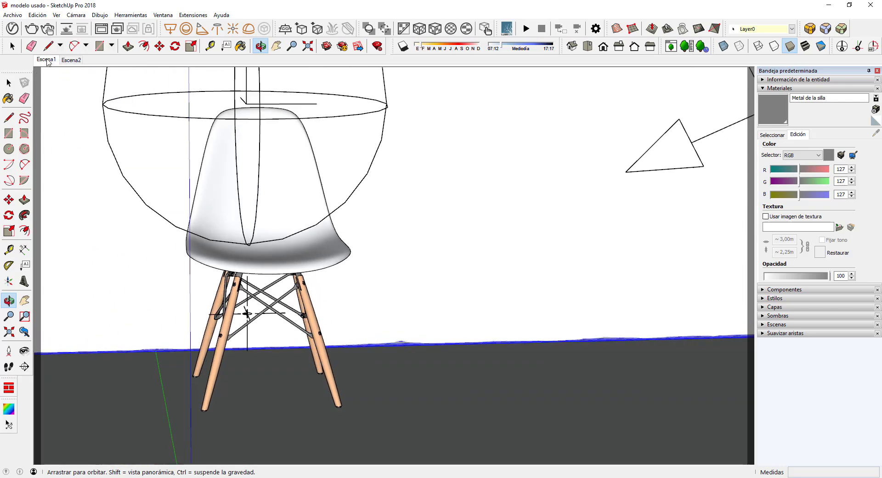
left_click(71, 60)
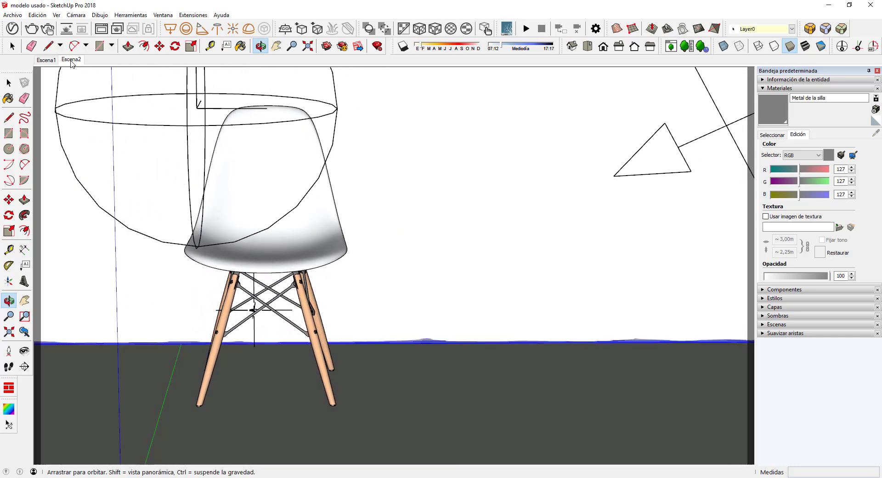
left_click(46, 60)
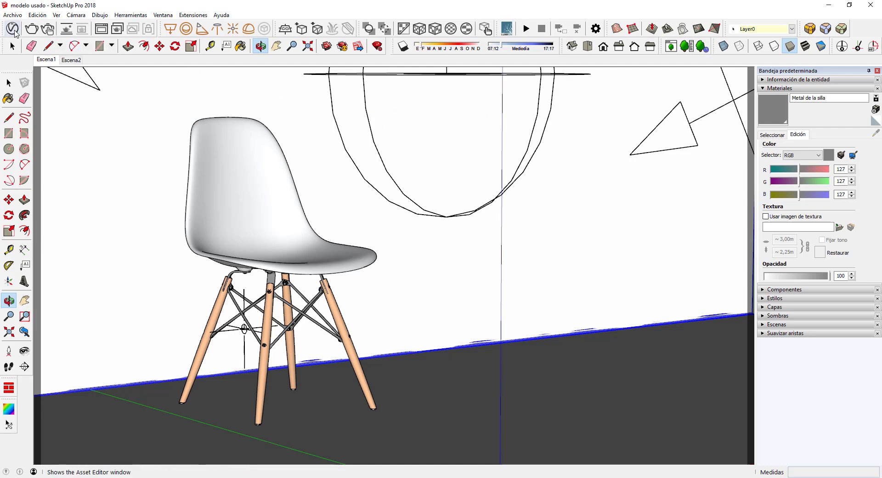
- In the V-Ray Asset Editor, turn on Rectangle Light and Luz secundaria, and turn off Spot Light
left_click(12, 28)
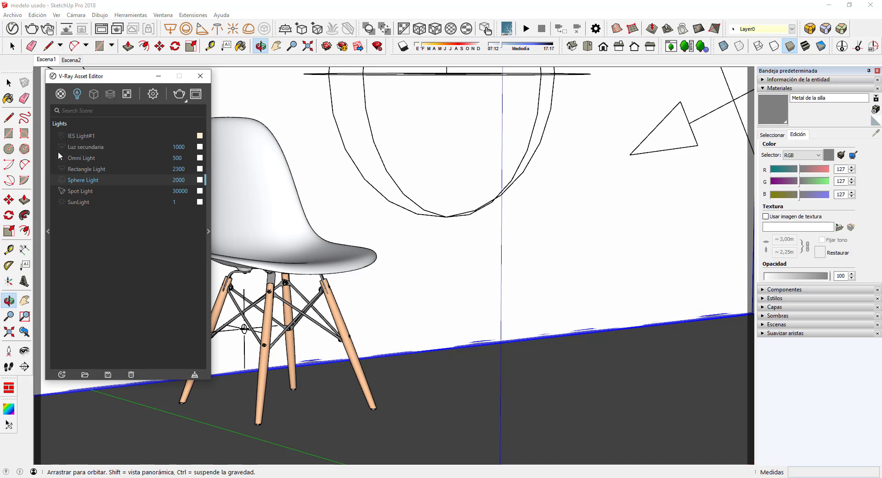
left_click(63, 186)
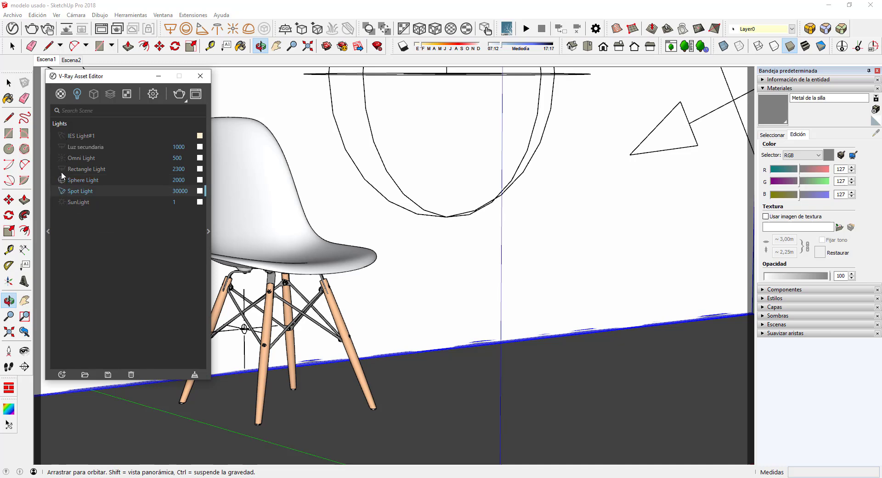
left_click(60, 167)
left_click(59, 146)
left_click(62, 191)
- Set the V-Ray Environment background value to 1 in render Settings
left_click(153, 95)
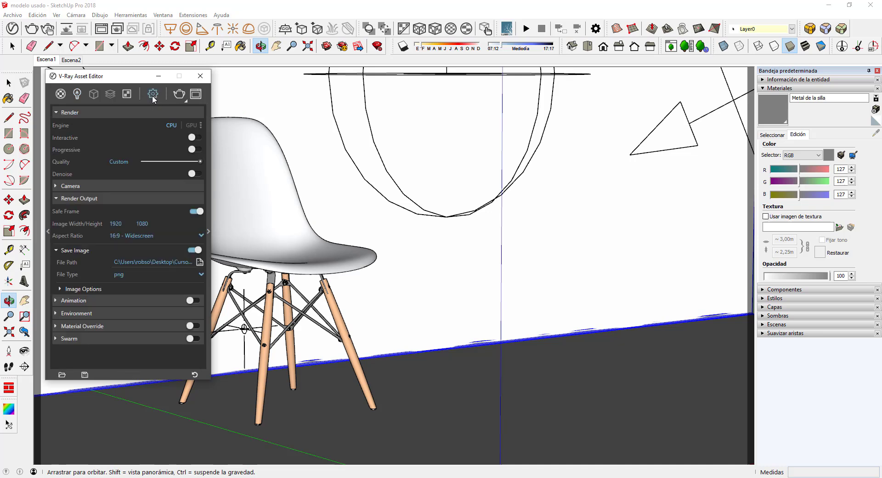
left_click(100, 198)
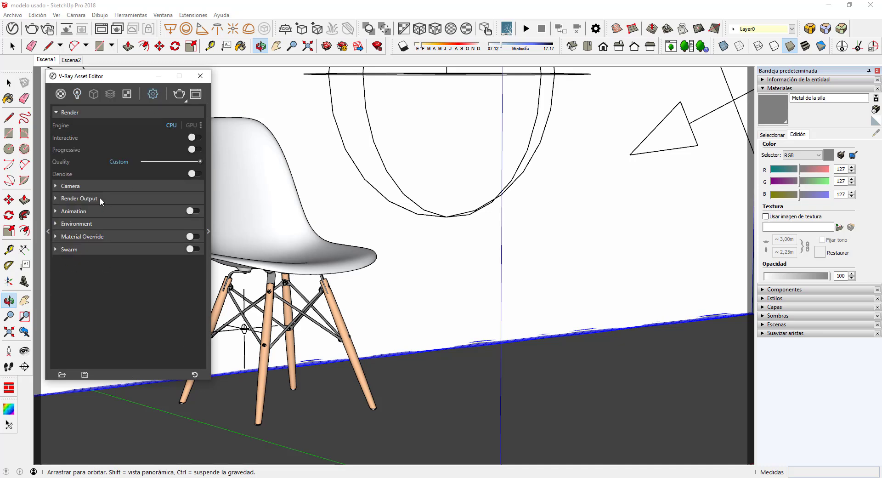
left_click(100, 222)
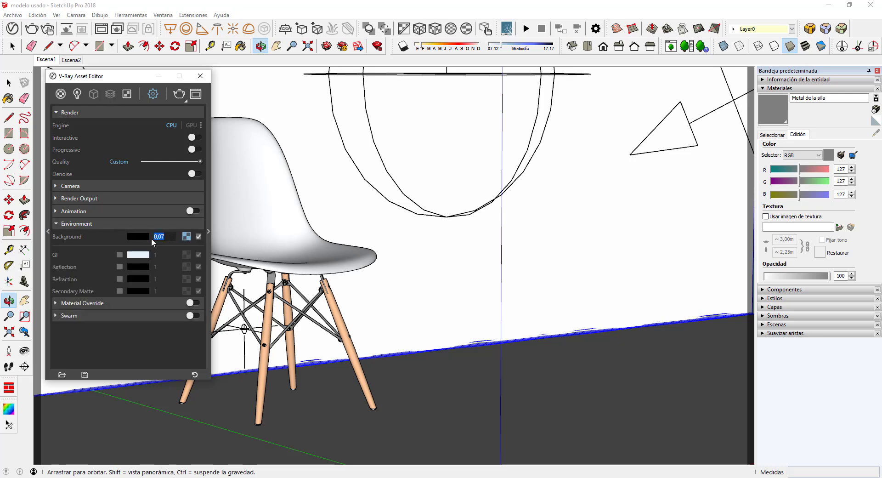
type("1")
key("Return")
left_click(109, 223)
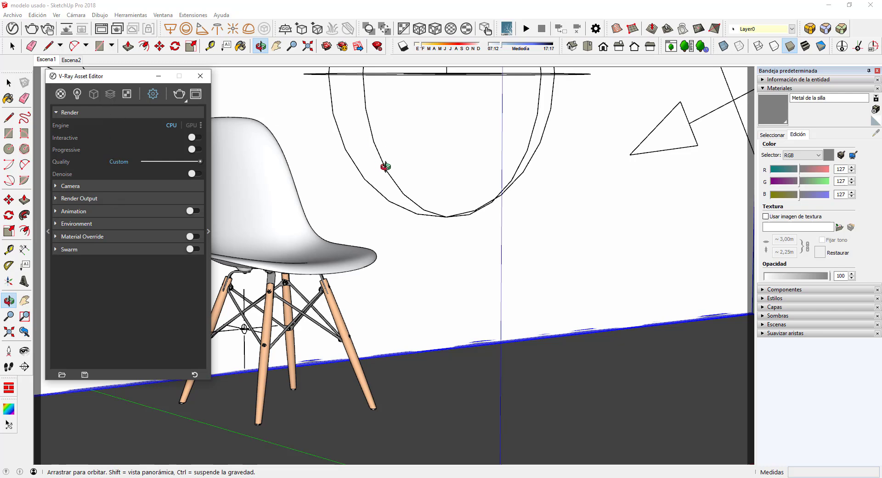
left_click_drag(130, 82, 124, 80)
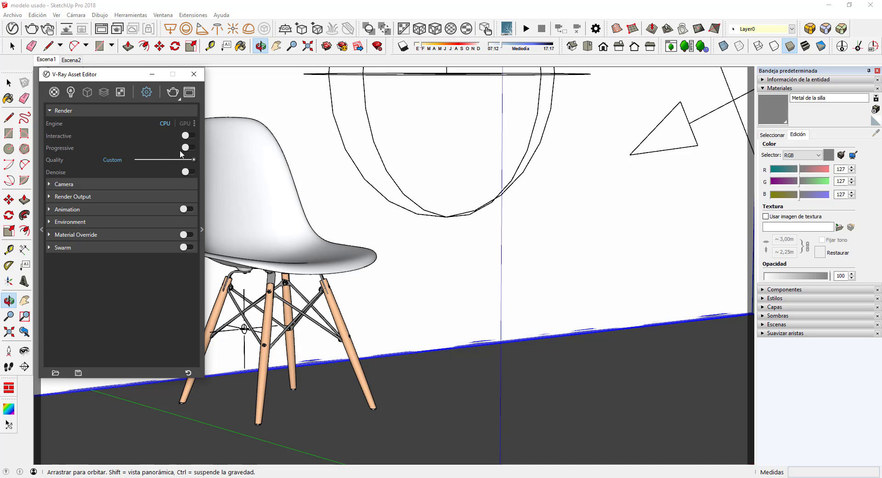
- Confirm Render Output image width 1920 and start a V-Ray render of the chair
left_click(202, 229)
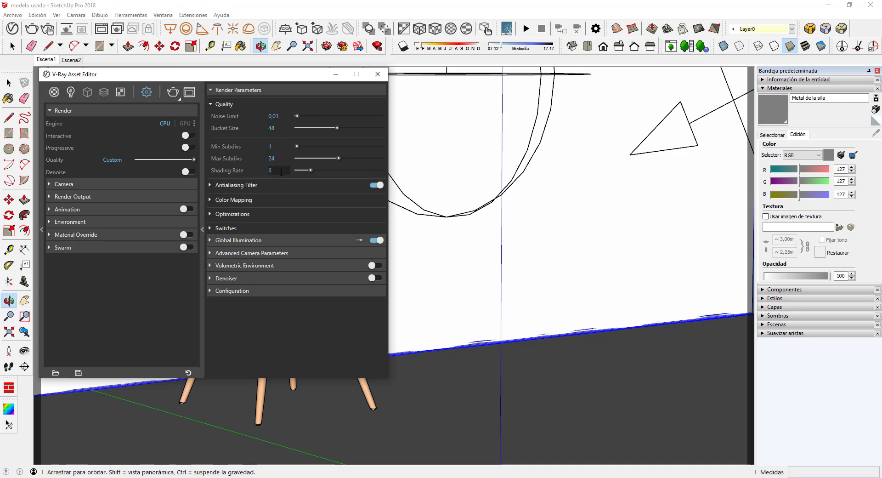
left_click(101, 197)
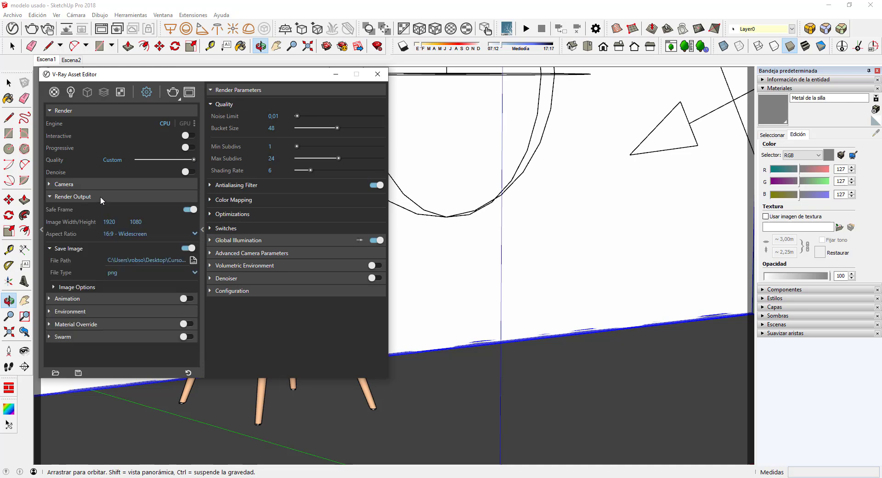
left_click_drag(119, 223, 100, 222)
left_click(114, 213)
left_click(173, 92)
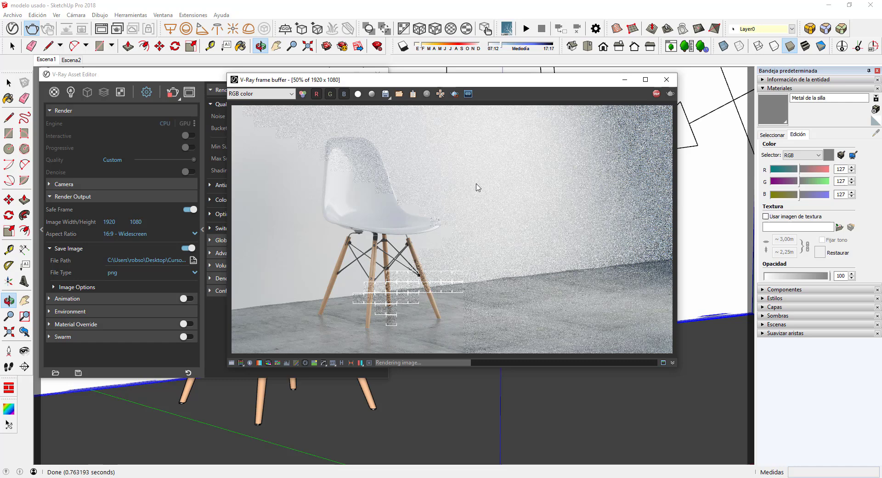
- Stop and close the test render, then set Global Illumination primary rays to Irradiance map
left_click(656, 93)
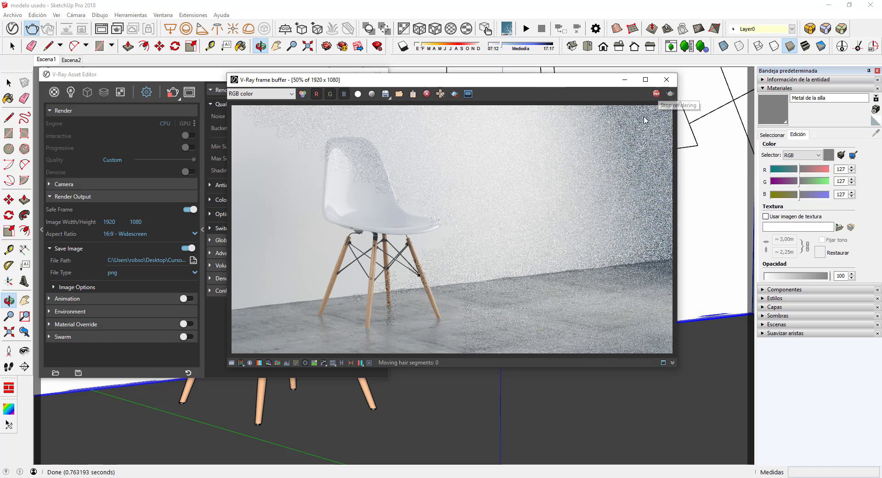
left_click(666, 81)
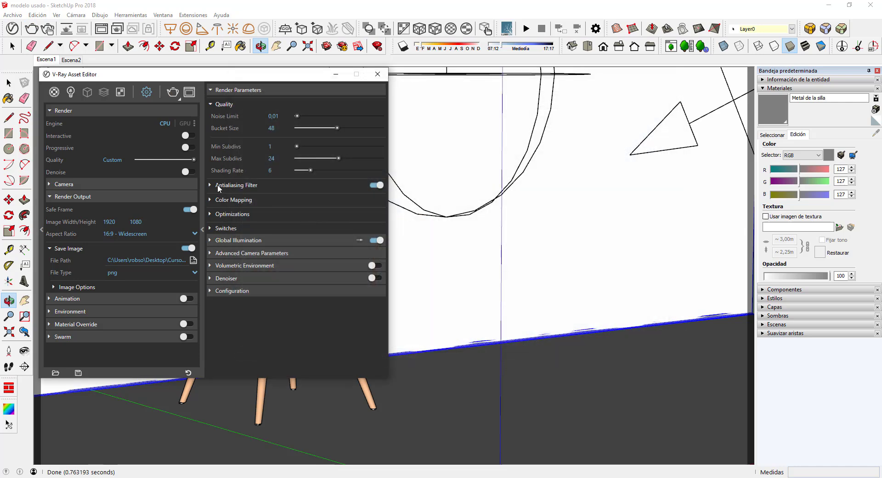
left_click(213, 107)
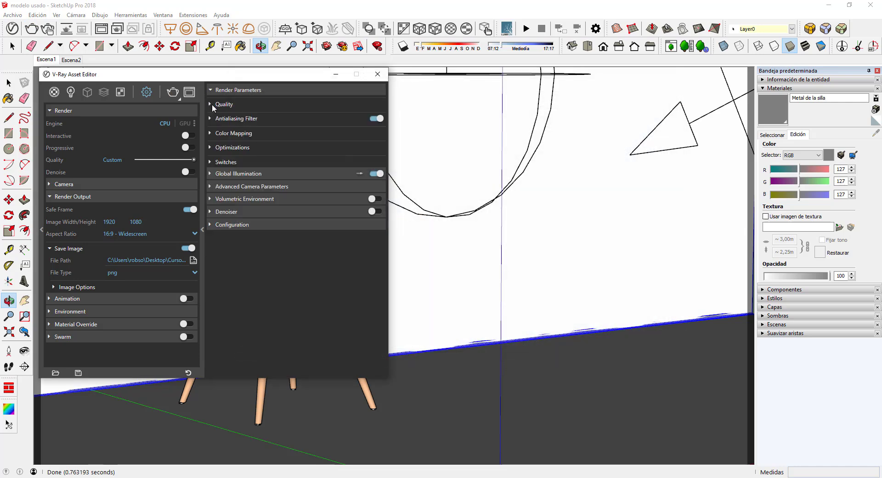
left_click(233, 175)
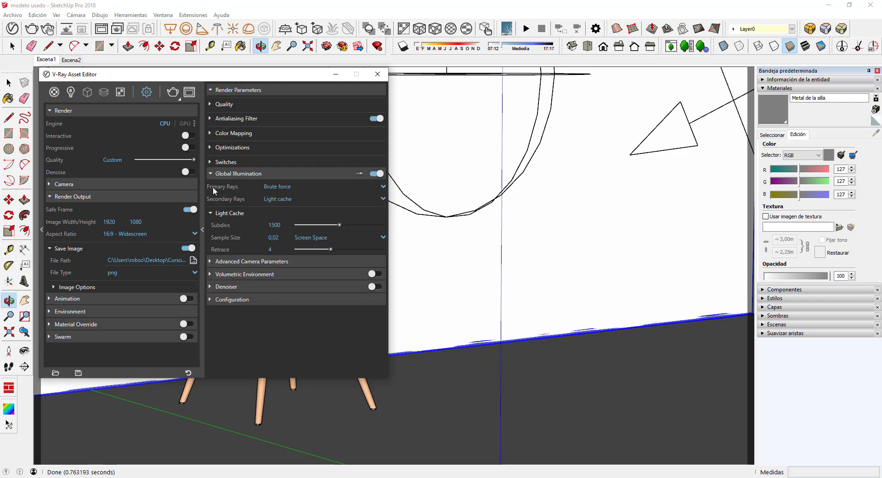
left_click(279, 186)
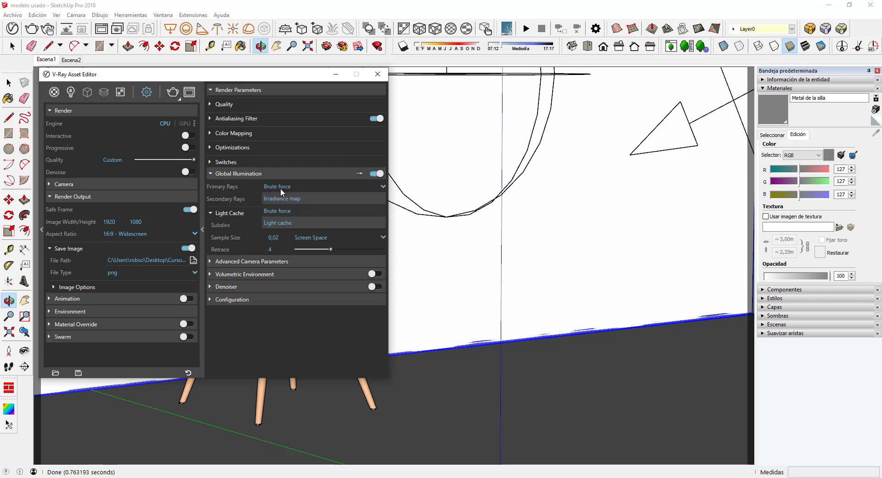
left_click(281, 197)
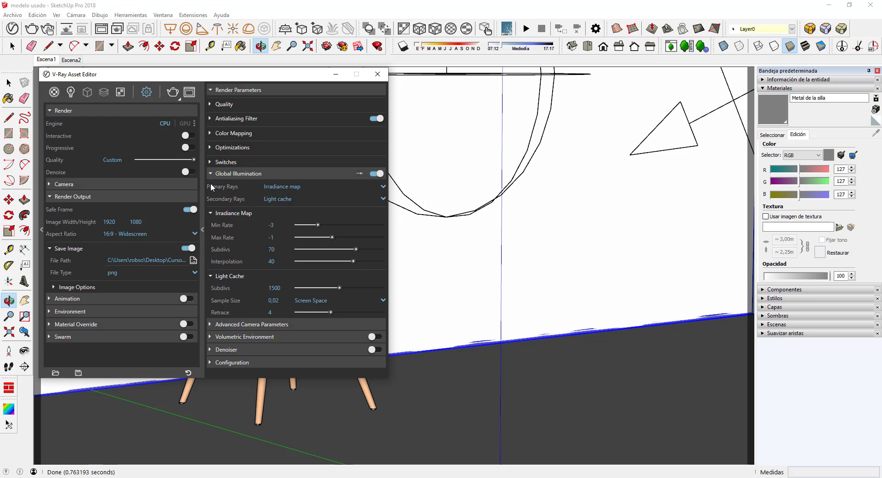
left_click(279, 174)
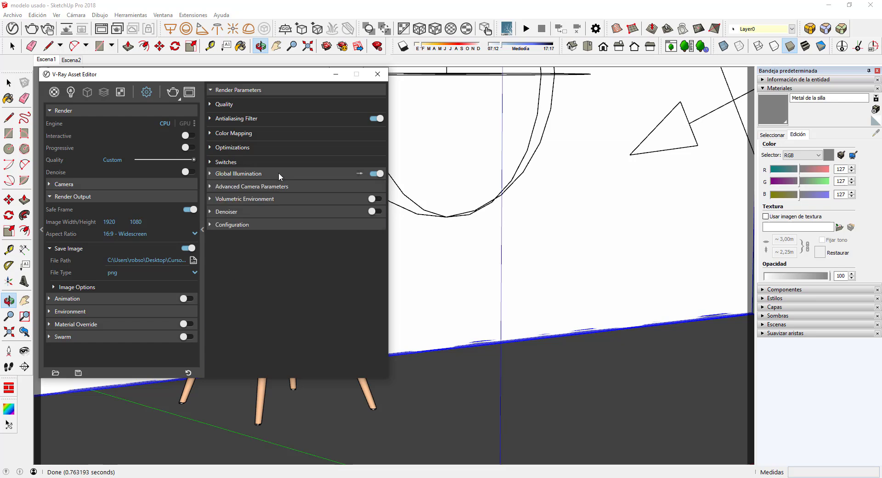
- Render the chair again and verify primary rays remain Irradiance map
left_click(172, 94)
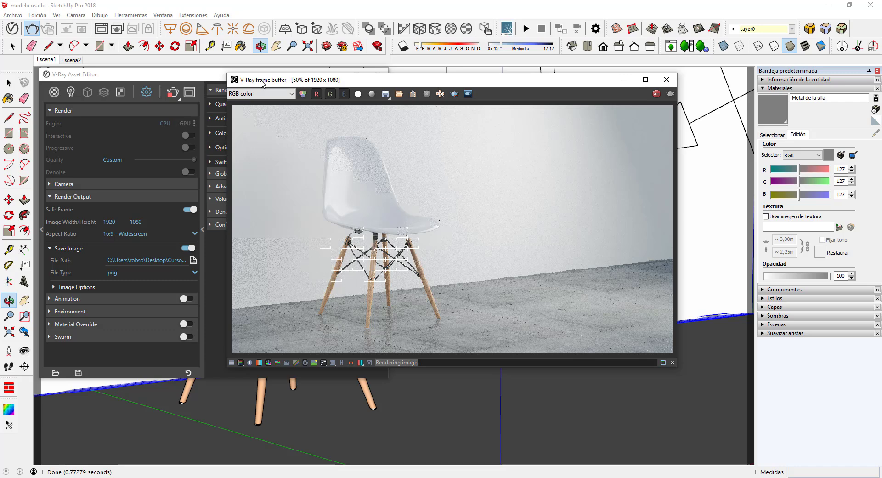
left_click_drag(263, 83, 409, 73)
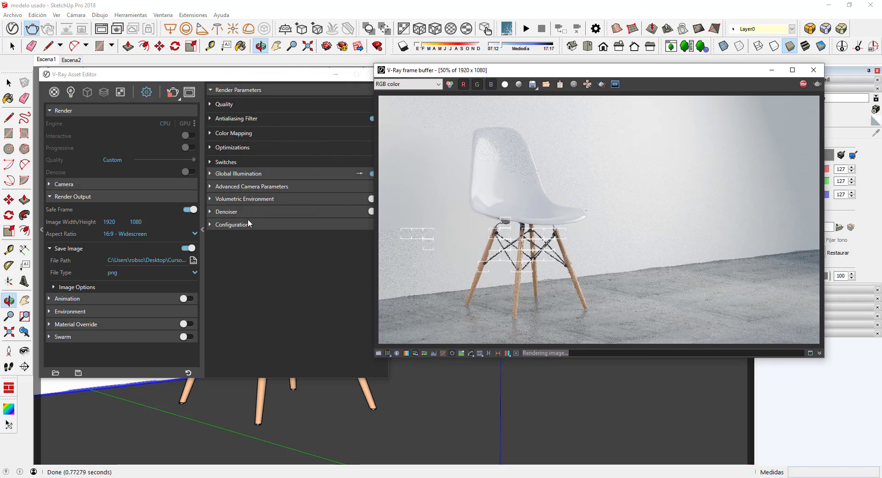
left_click(237, 173)
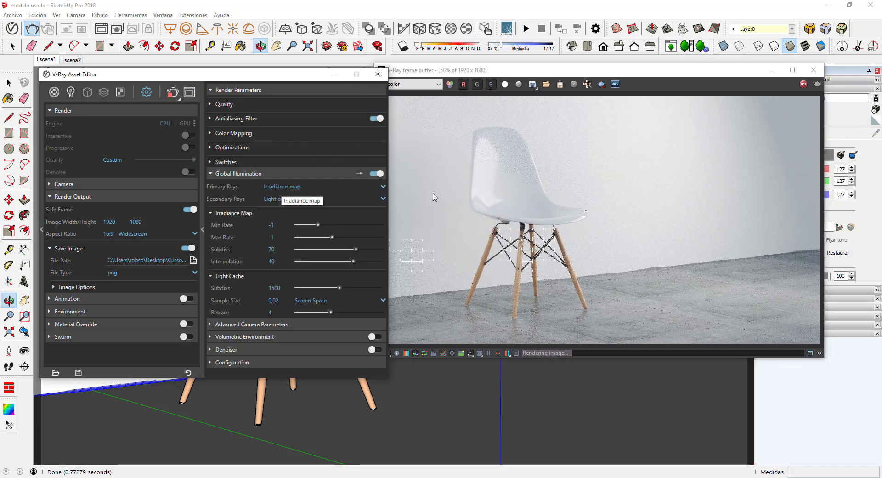
left_click(276, 189)
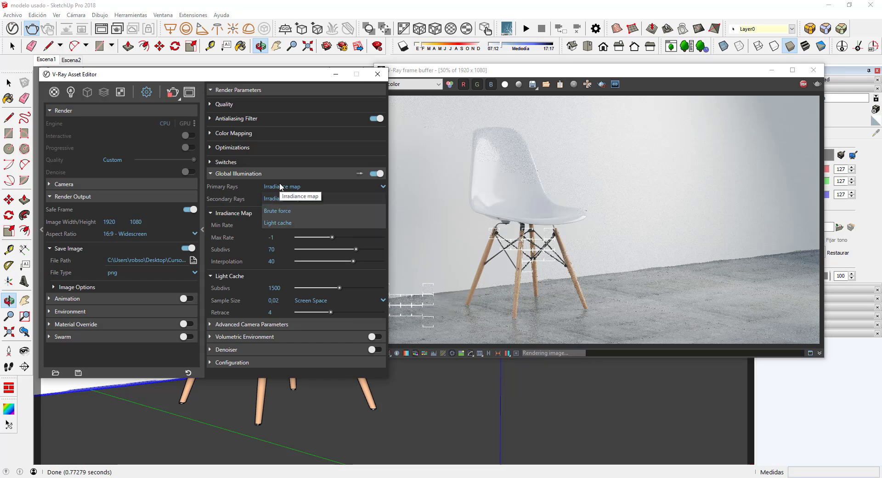
left_click(280, 186)
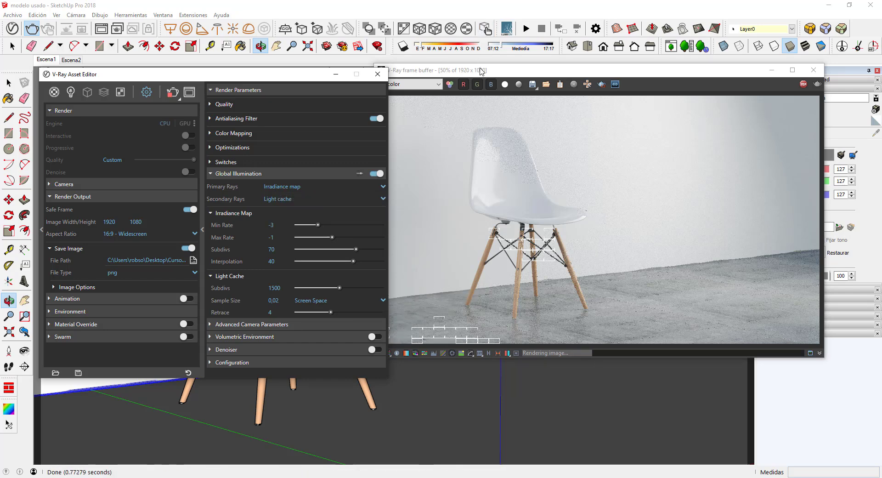
- Stop the running render and expand the Quality render parameters
left_click_drag(481, 71, 500, 73)
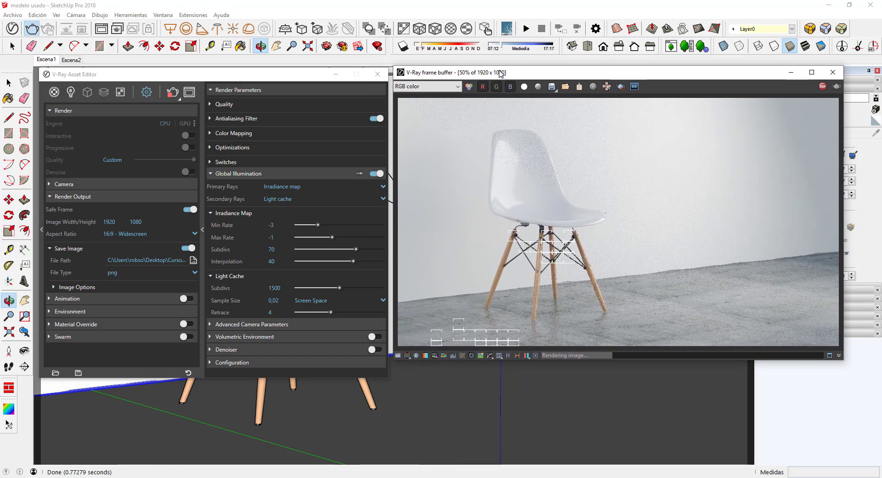
left_click(822, 87)
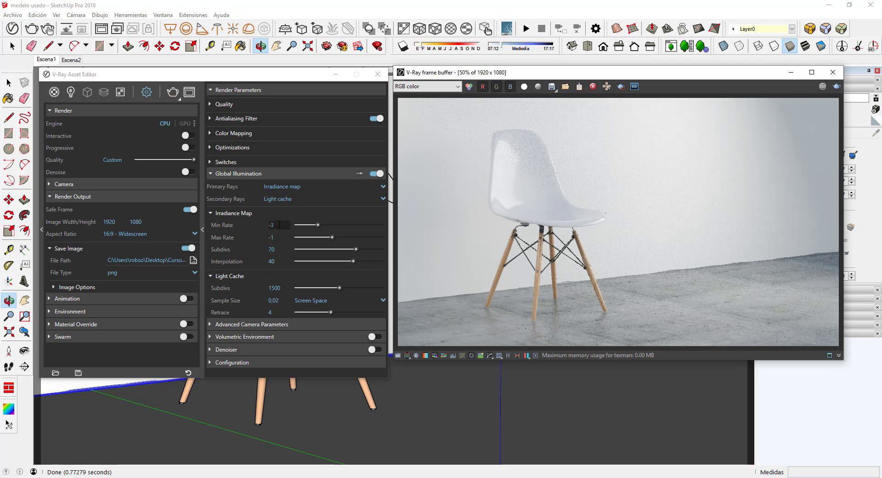
left_click(230, 105)
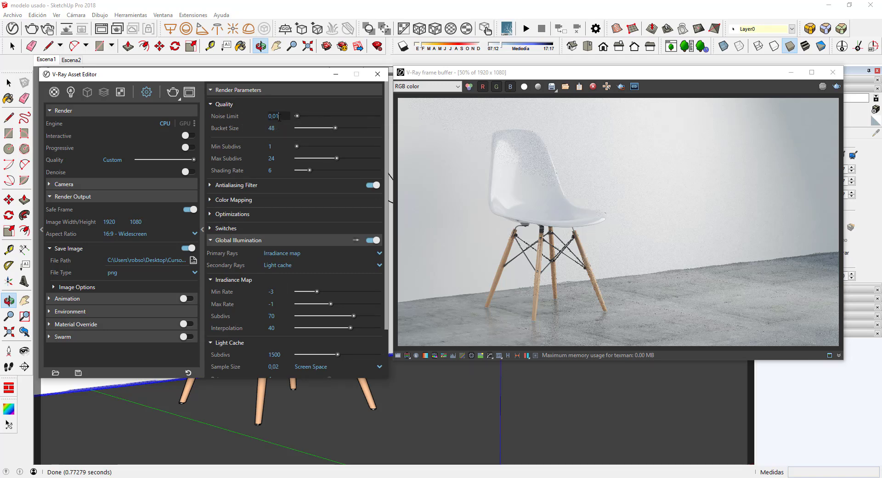
mouse_move(276, 128)
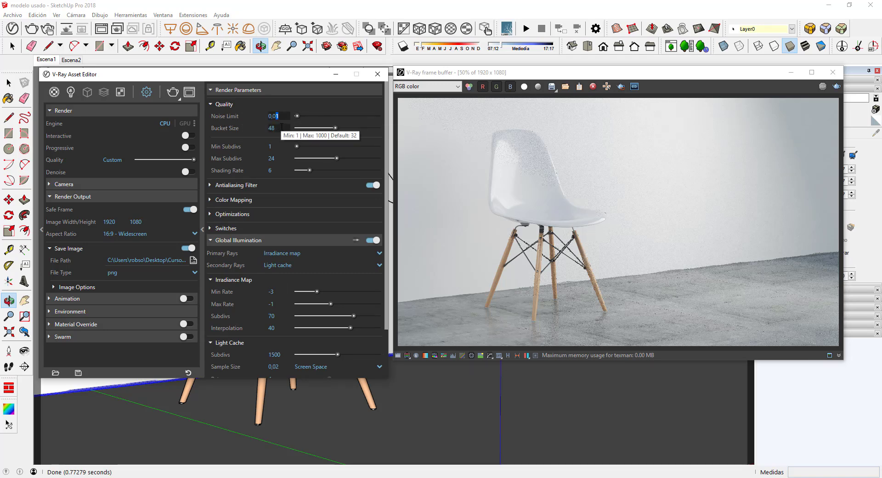
- Set Noise Limit to 0,04 and Max Subdivs to 16, then test-render the chair
type("4")
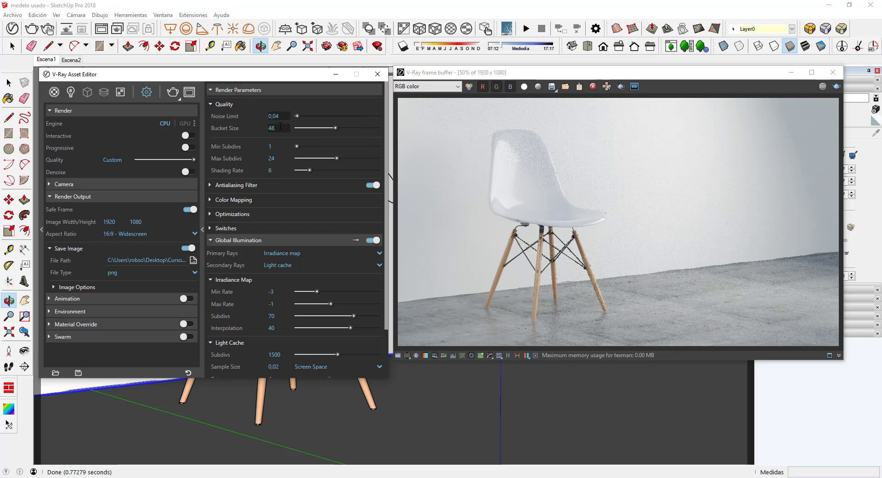
mouse_move(276, 159)
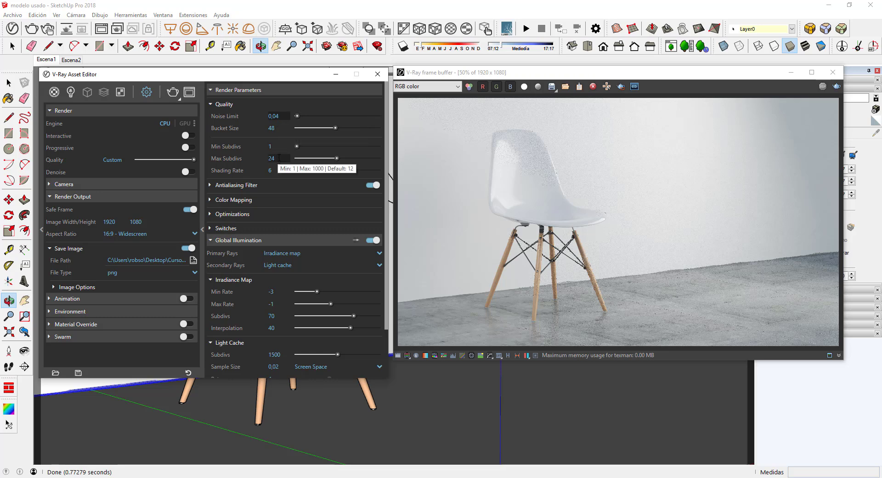
double_click(279, 158)
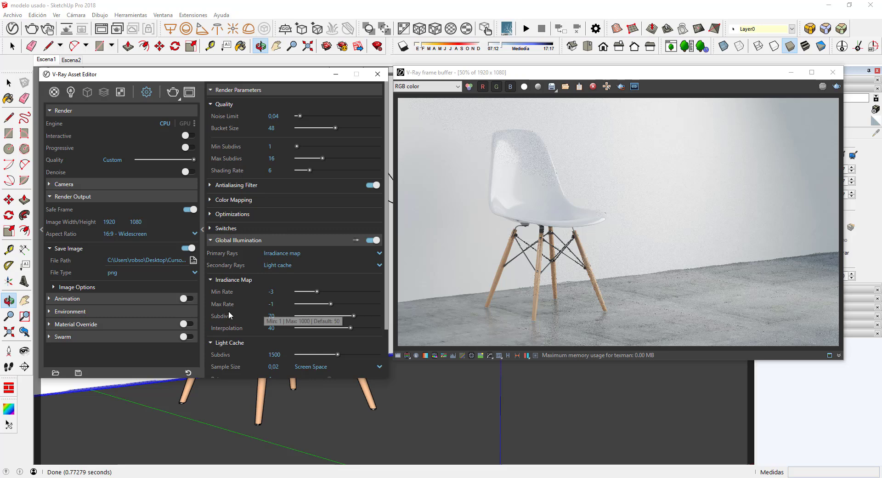
left_click(277, 306)
type("6")
left_click(318, 275)
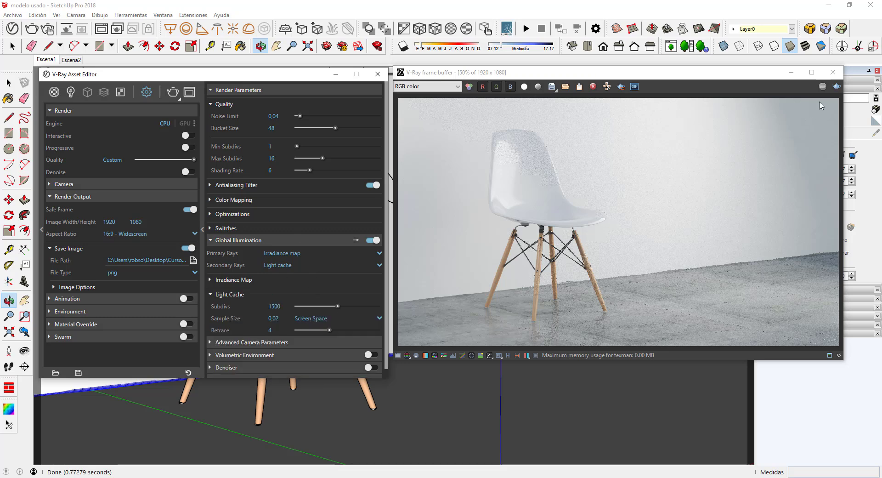
left_click(836, 86)
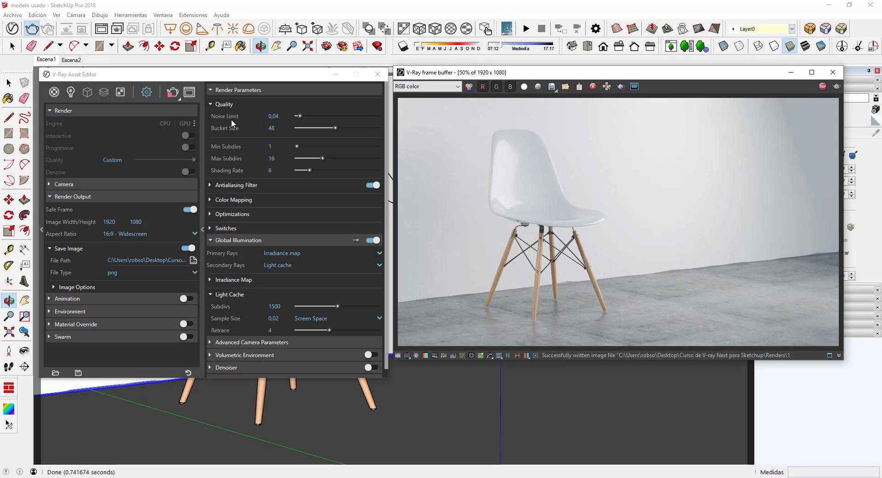
- Change the Noise Limit to 0,06
left_click(279, 116)
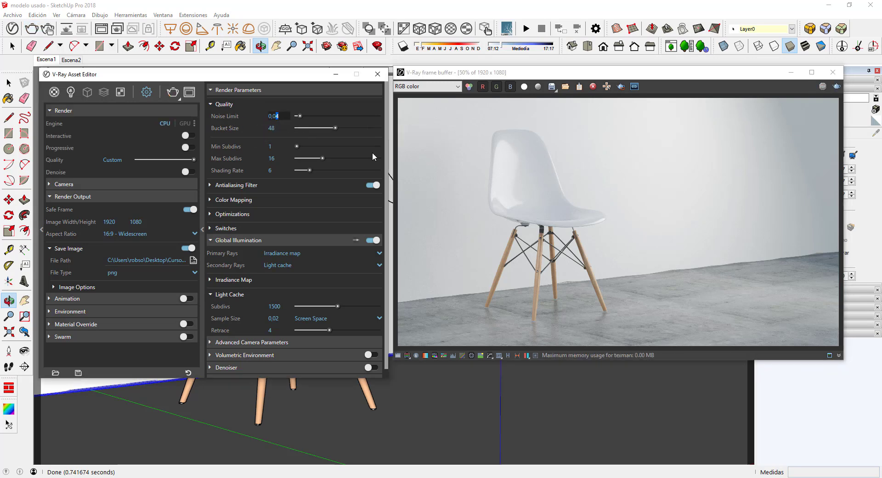
type("6")
key("Return")
- Change the irradiance map Max Rate from -6 to -10 and render the chair again
left_click(248, 280)
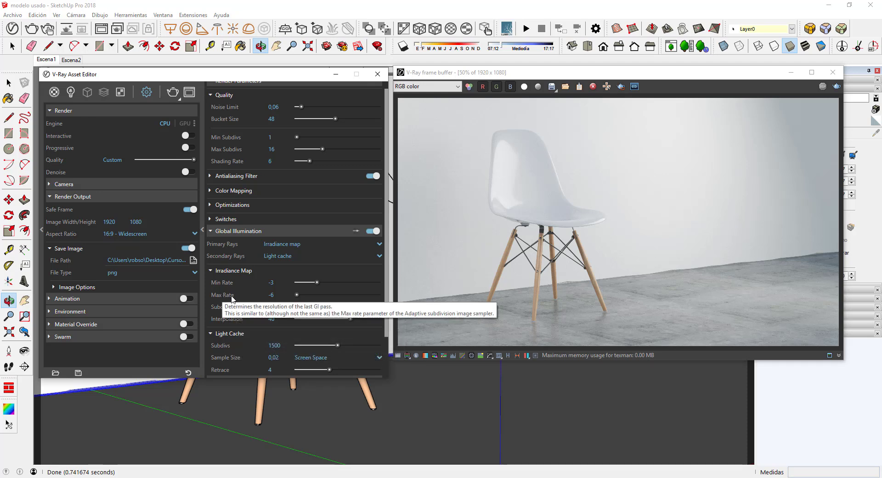
left_click(271, 295)
type("-10")
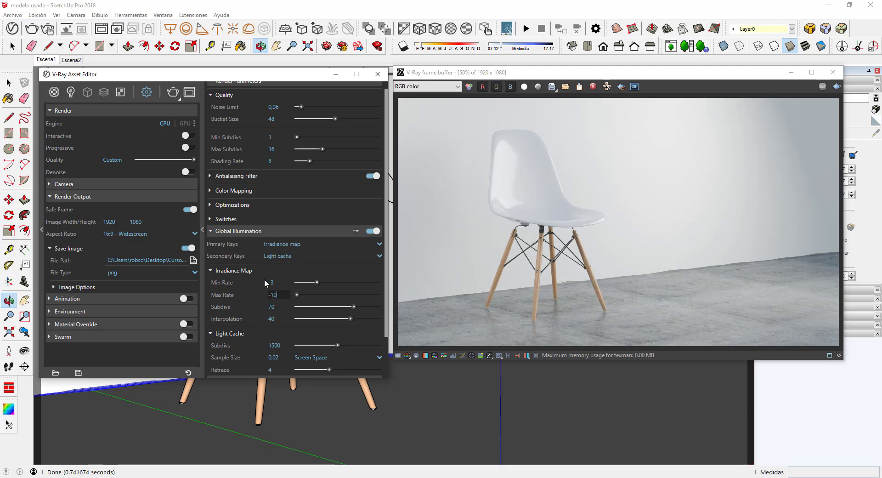
left_click(285, 272)
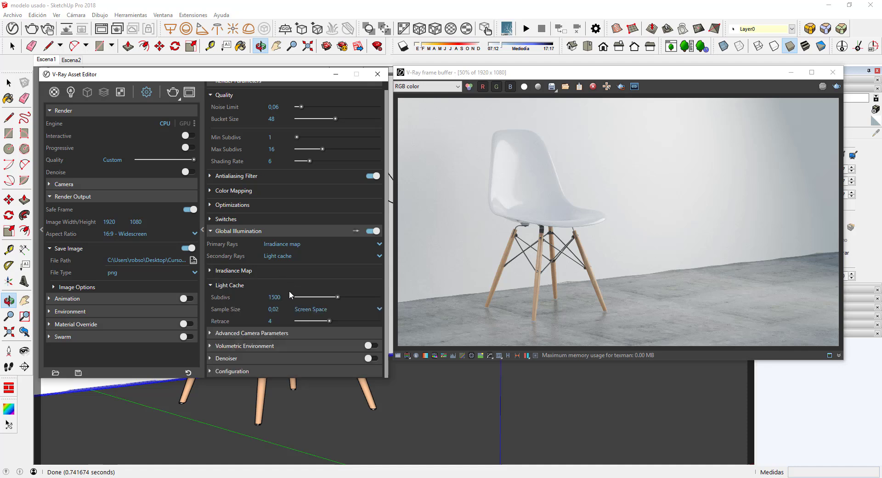
left_click(258, 270)
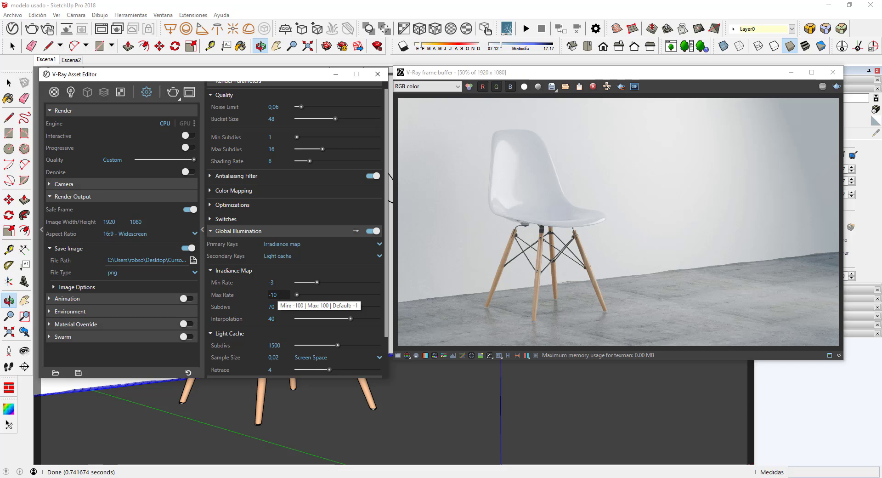
left_click(834, 85)
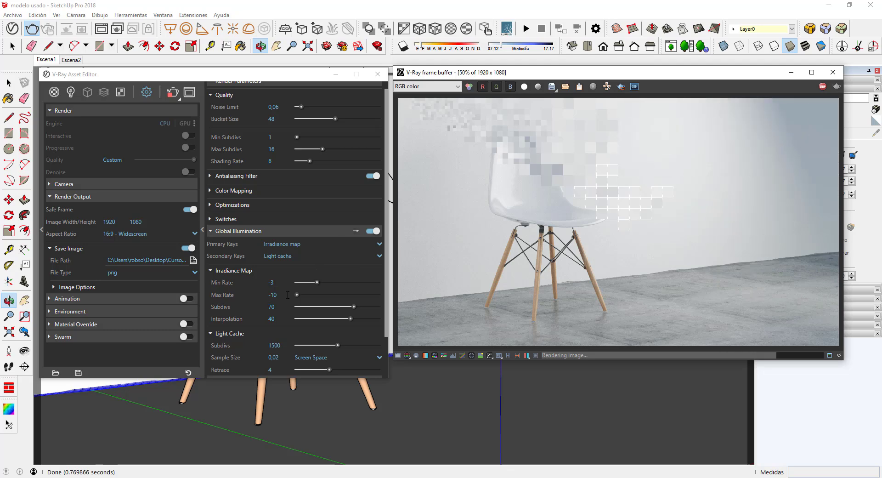
- Maximize the frame buffer, view the render at 100%, check History, then close it
left_click(812, 72)
double_click(528, 256)
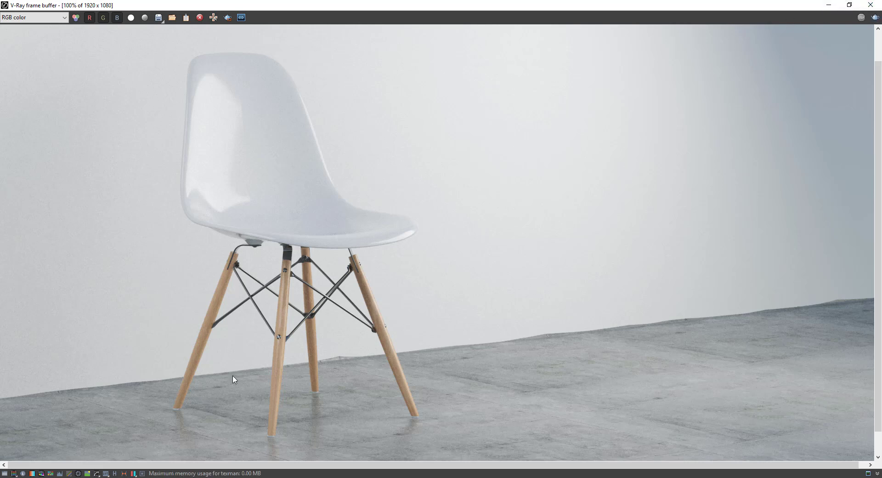
left_click(115, 473)
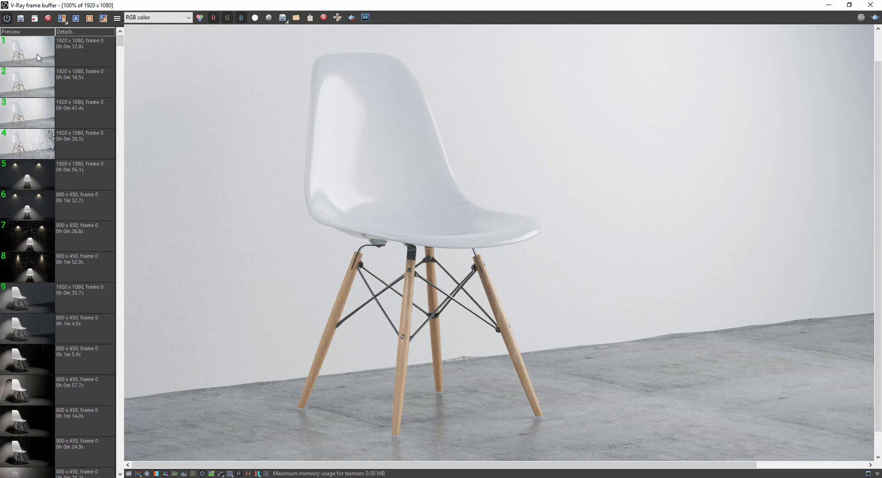
left_click(873, 4)
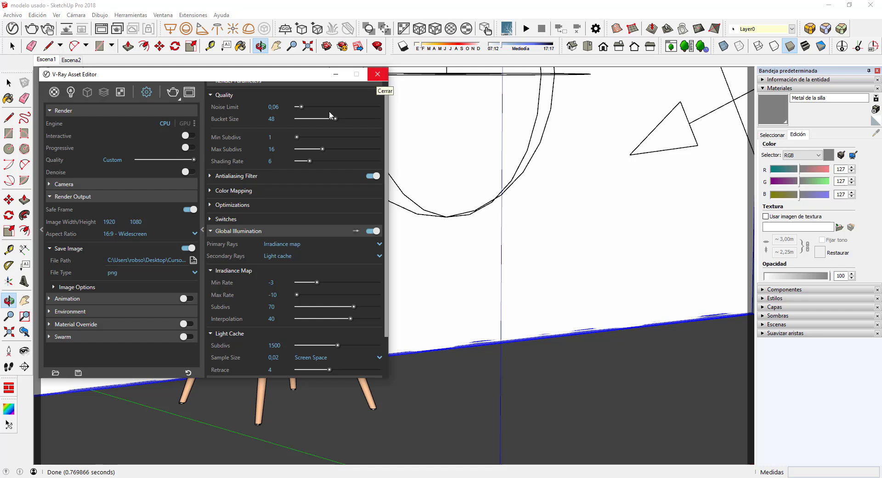
- Close the V-Ray Asset Editor and switch to the Escena1 scene
left_click(202, 229)
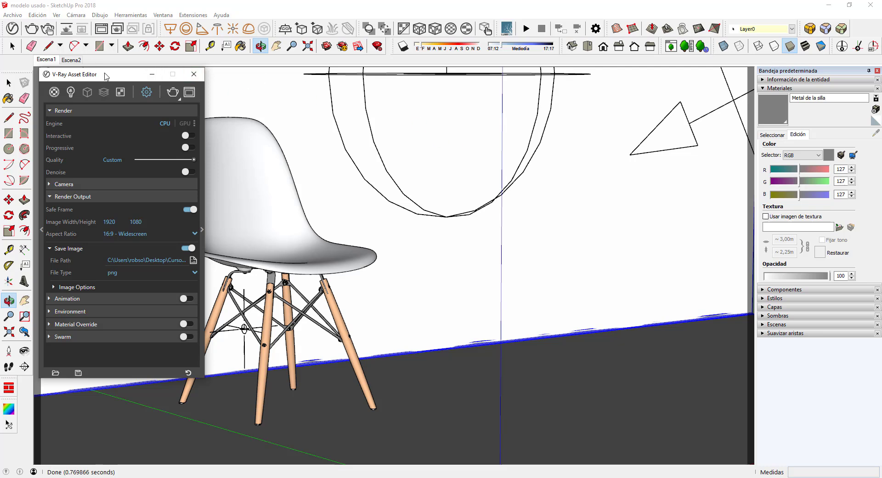
left_click_drag(106, 76, 100, 130)
left_click(188, 134)
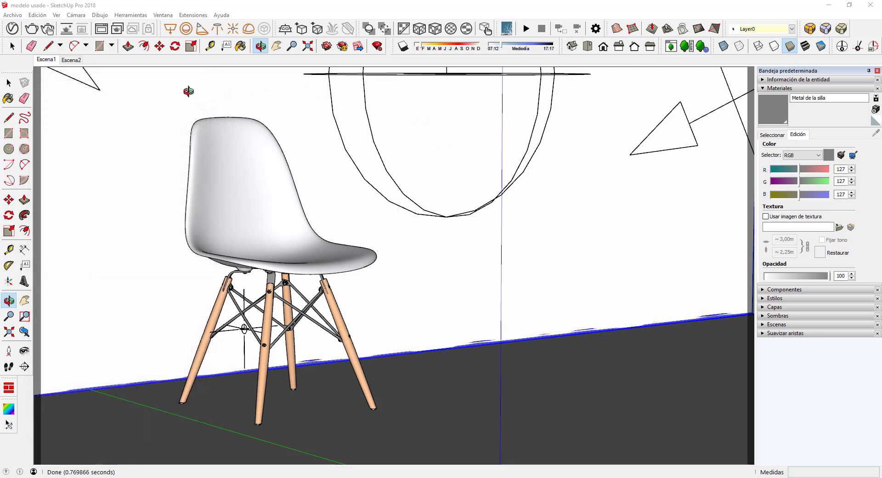
key("space")
left_click(51, 61)
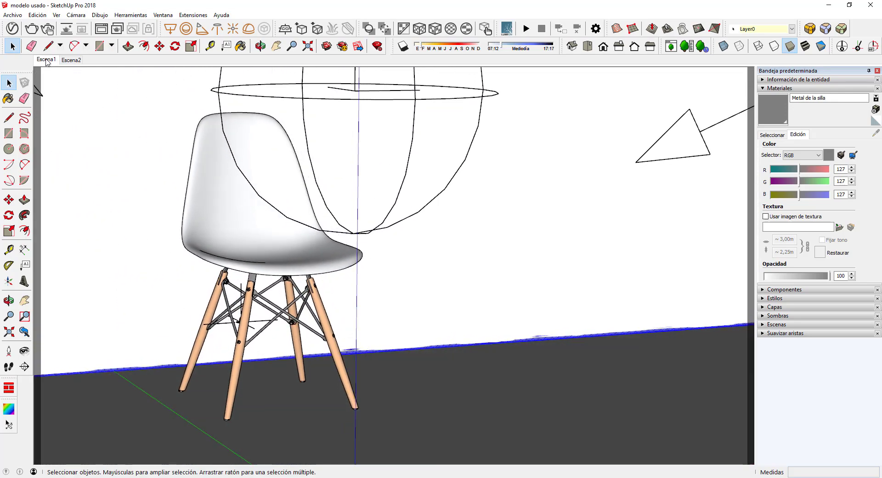
- In Model Info > Animación, set scene transition to 4 seconds and scene delay to 0
left_click(162, 15)
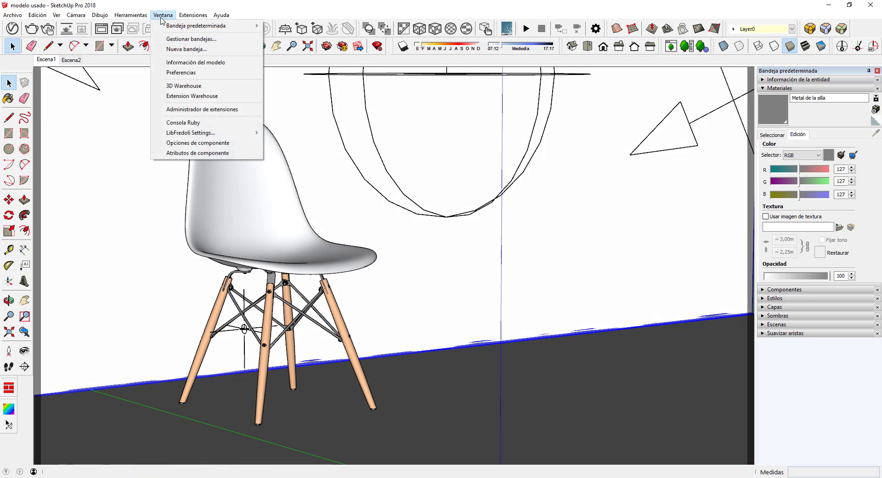
left_click(209, 63)
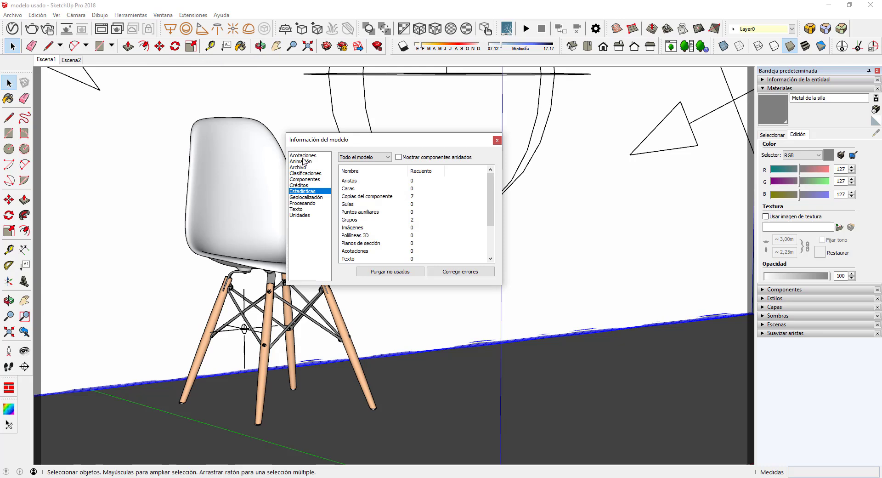
left_click(300, 161)
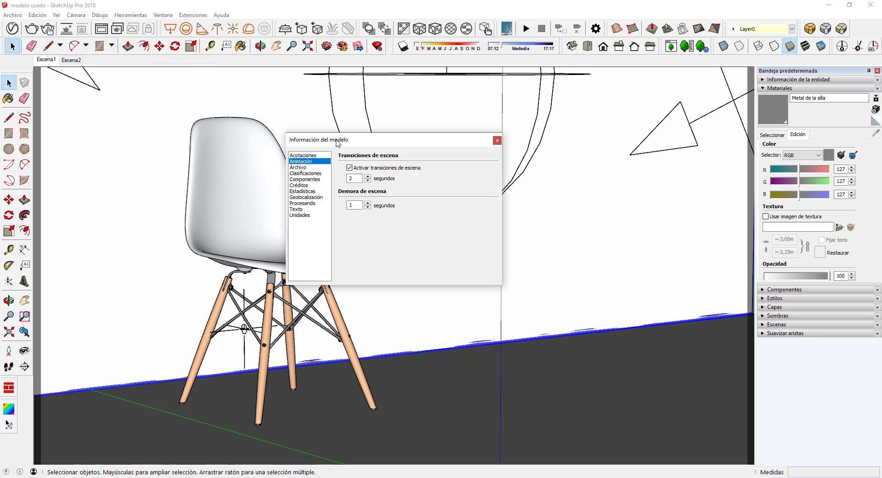
left_click_drag(368, 145, 441, 122)
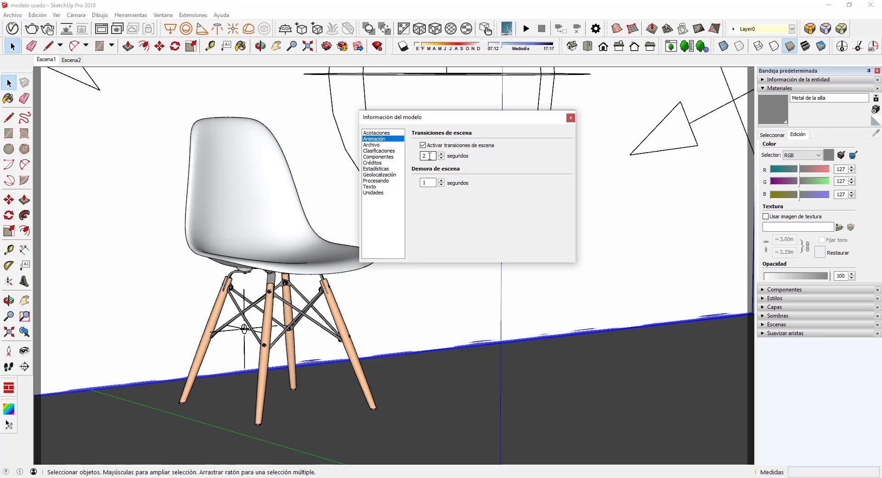
double_click(423, 155)
double_click(424, 182)
- Close Model Info, play the Escena1–Escena2 scene animation, stop it, and return to Escena1
left_click(570, 119)
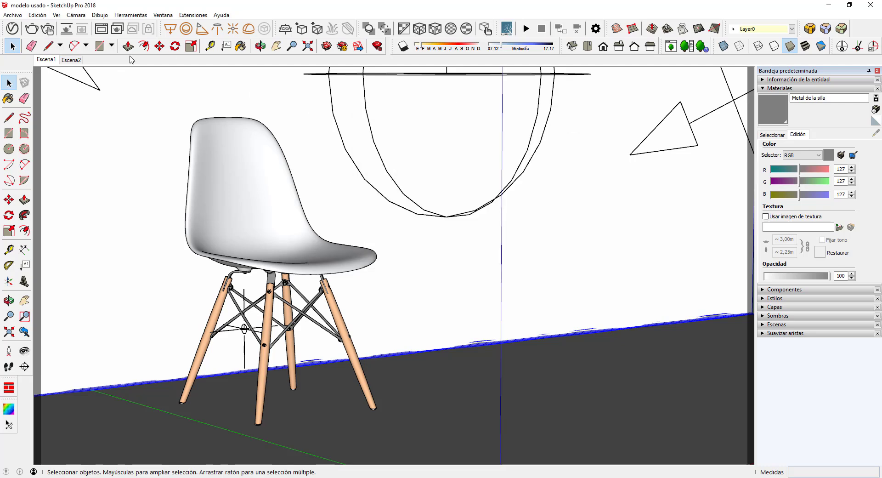
right_click(45, 62)
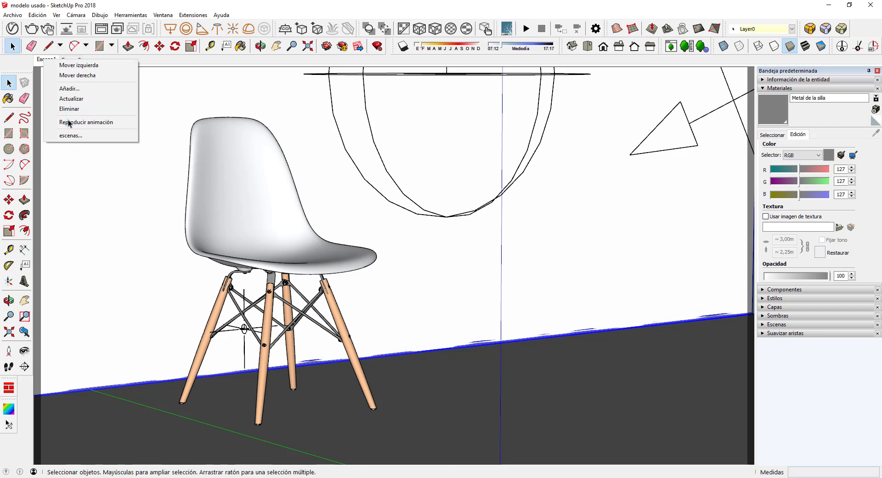
left_click(122, 122)
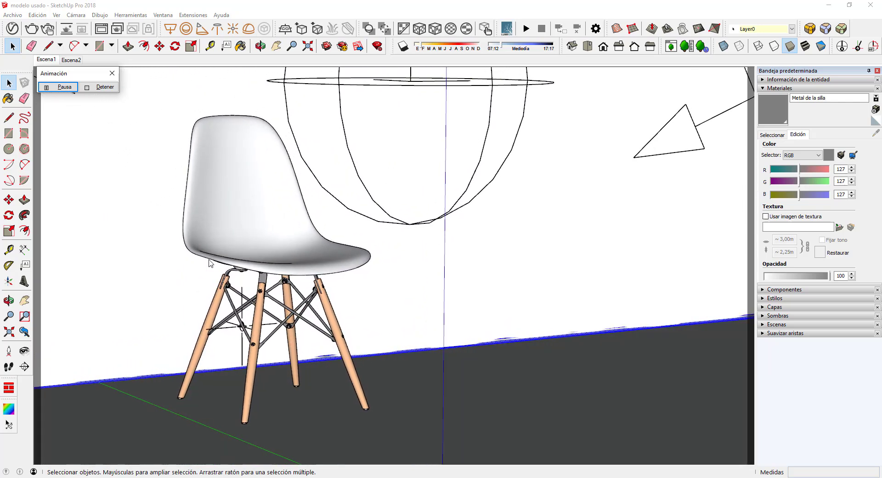
left_click(108, 91)
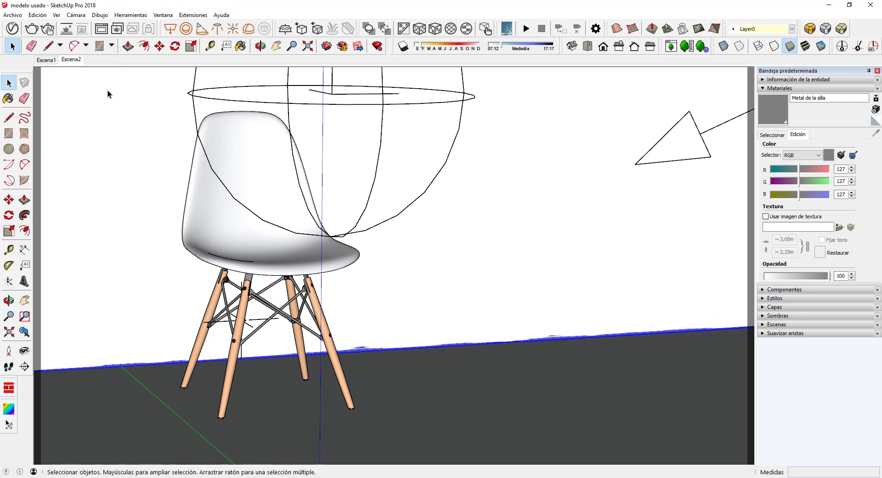
left_click(48, 46)
left_click(46, 60)
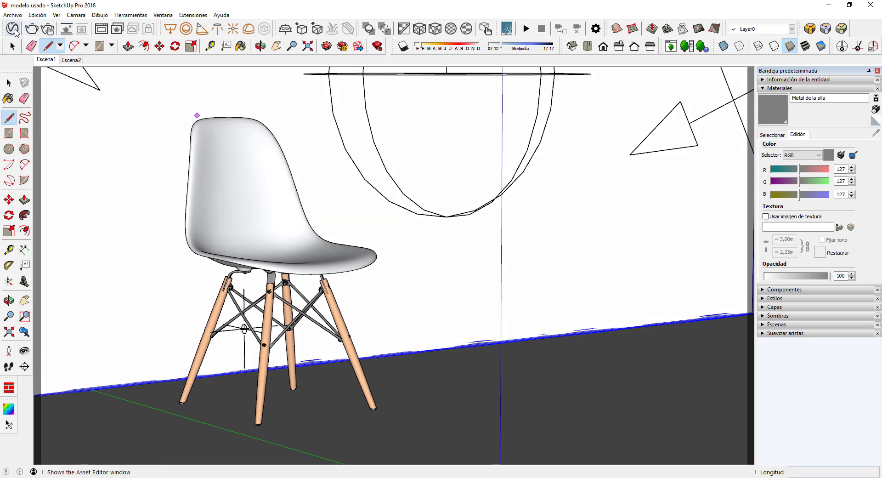
- In the V-Ray Asset Editor settings, collapse Render Output and switch Animation on
left_click(12, 33)
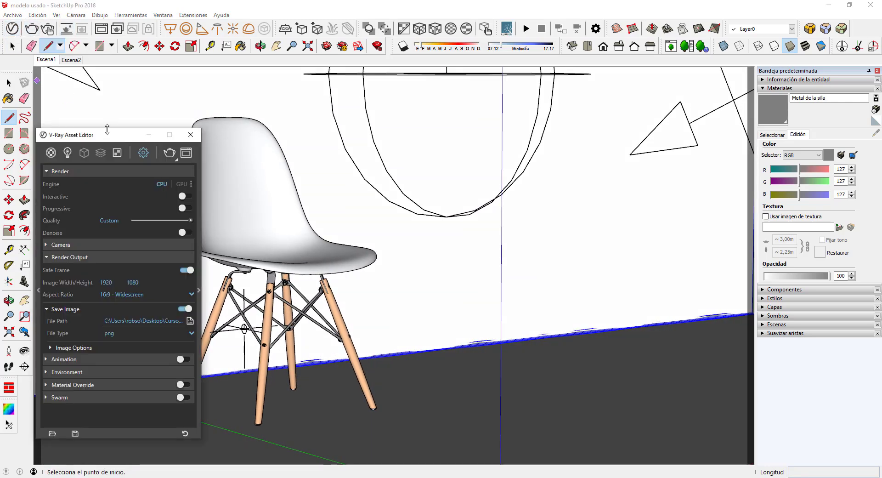
left_click_drag(108, 133, 123, 99)
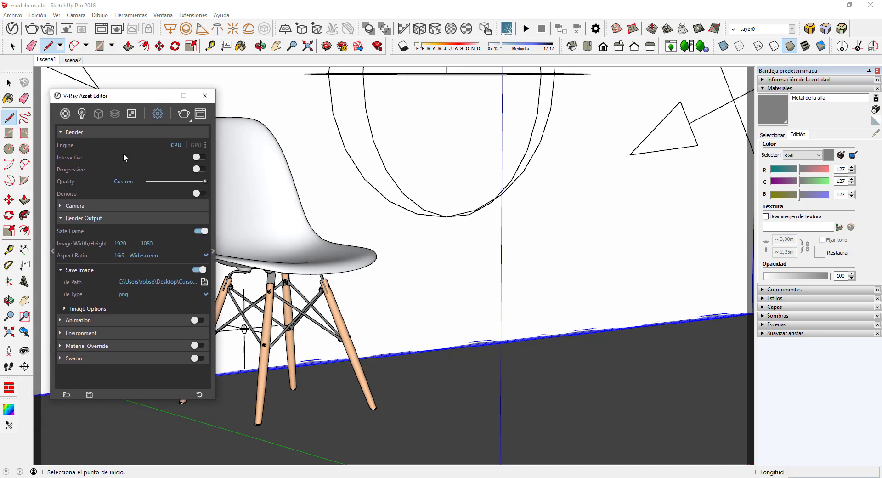
left_click(119, 219)
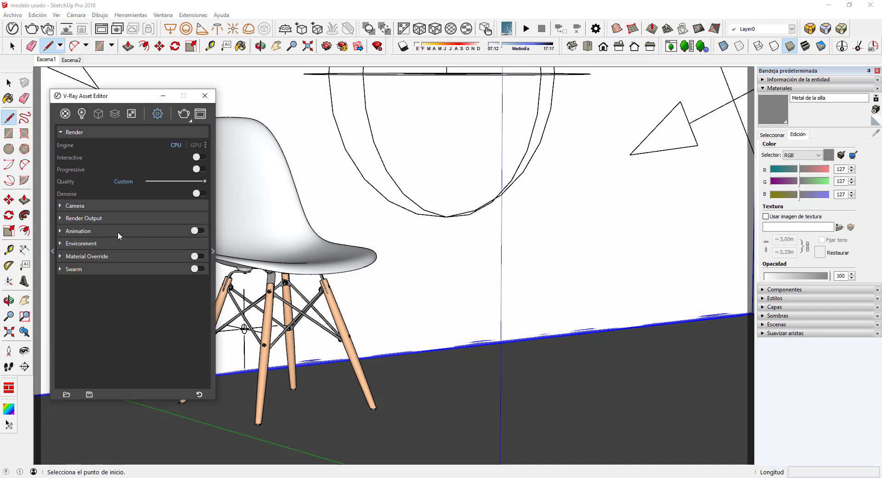
left_click(117, 232)
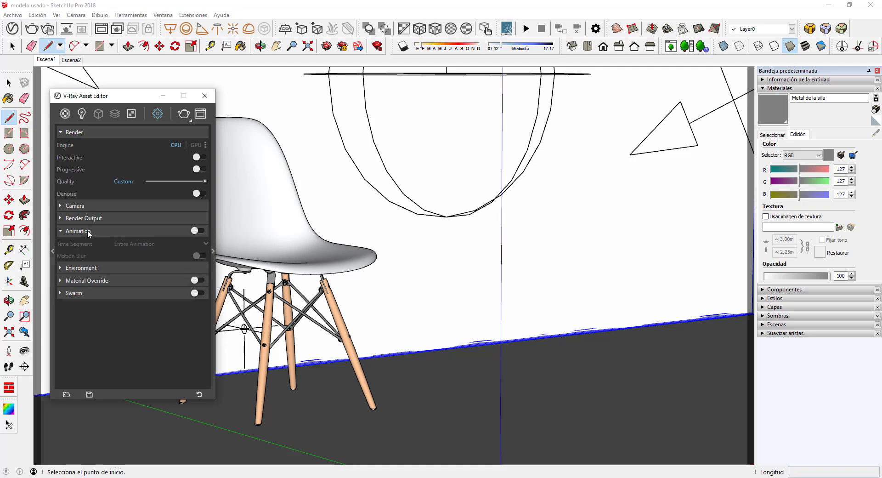
left_click(199, 231)
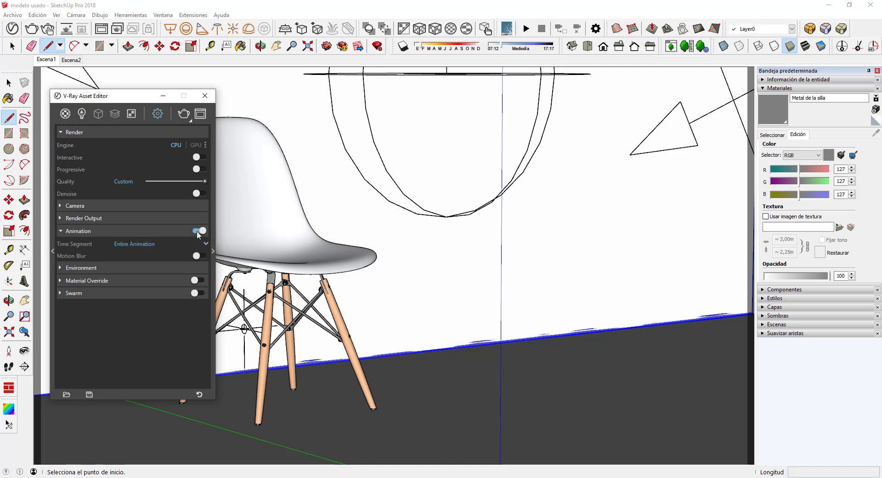
- Try a Frame Range time segment with the End frame set to 60
left_click(138, 246)
left_click(138, 269)
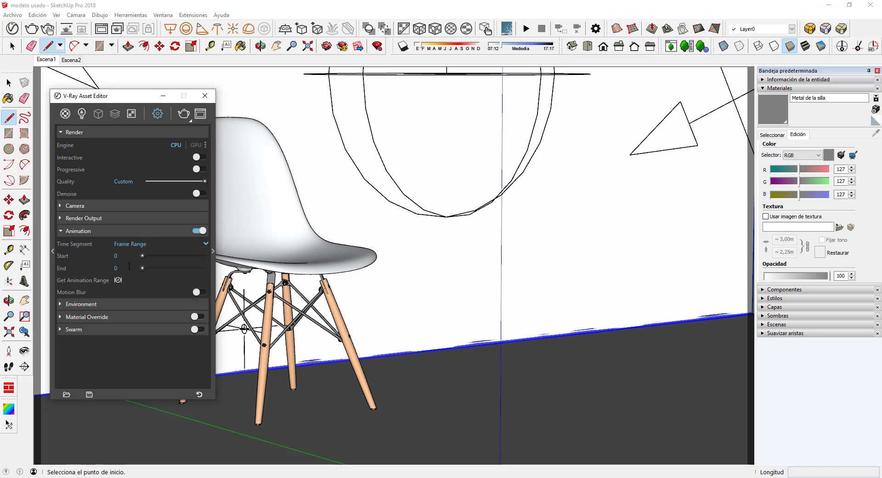
left_click(129, 243)
left_click(128, 255)
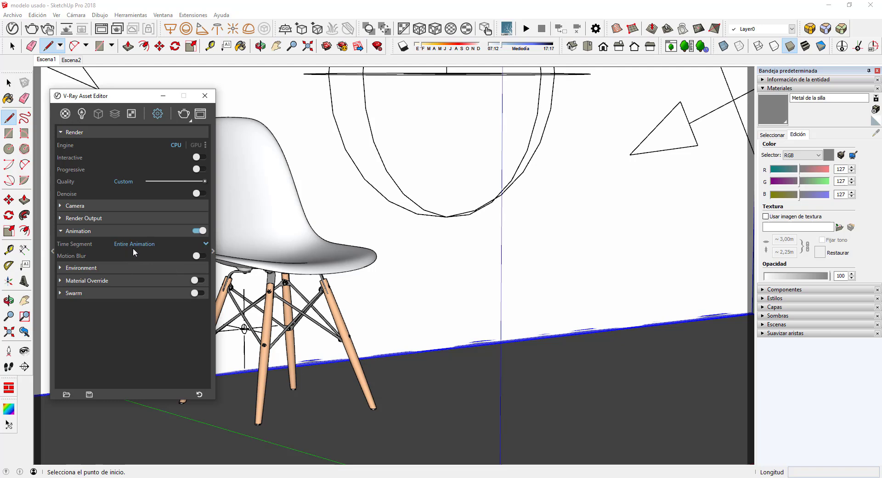
left_click(134, 245)
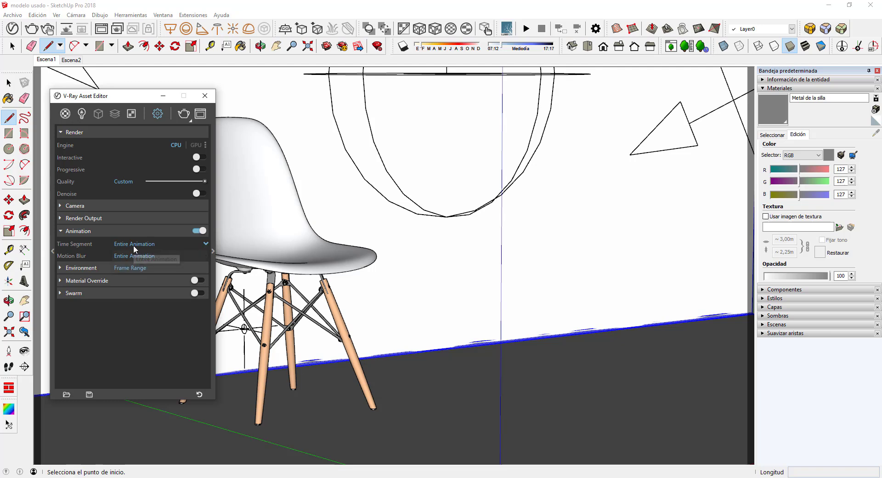
left_click(127, 269)
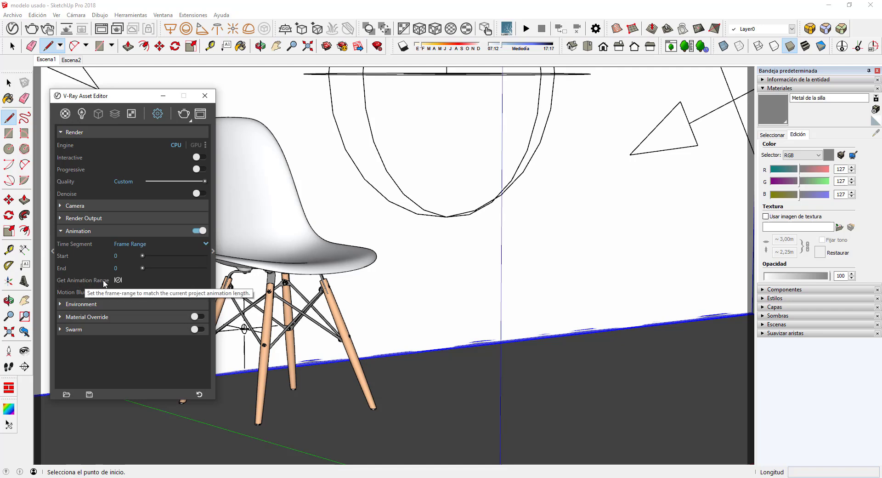
left_click(118, 280)
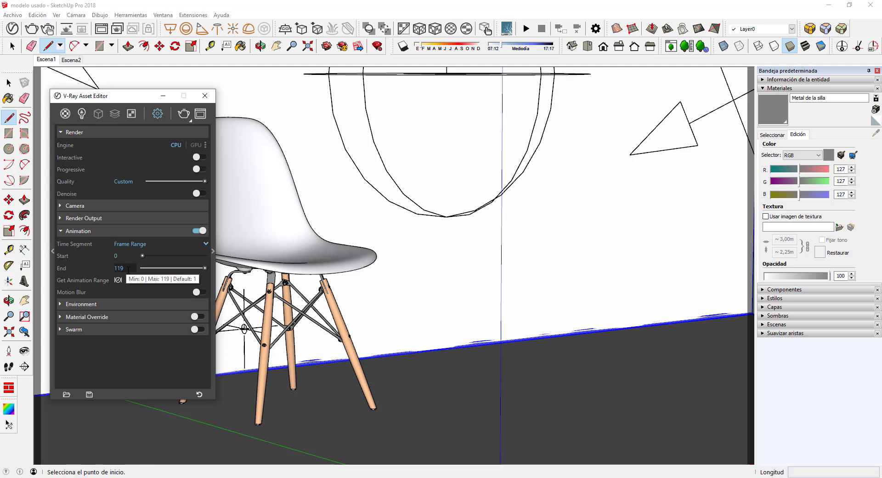
left_click(113, 256)
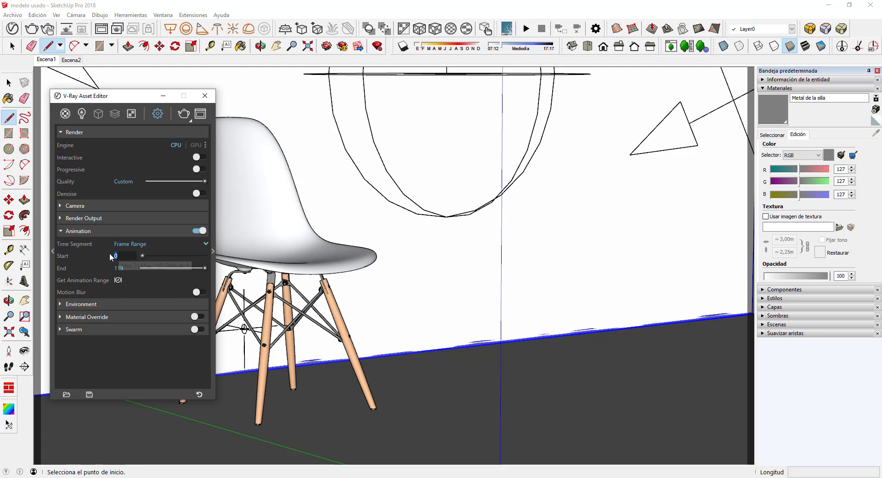
key("Tab")
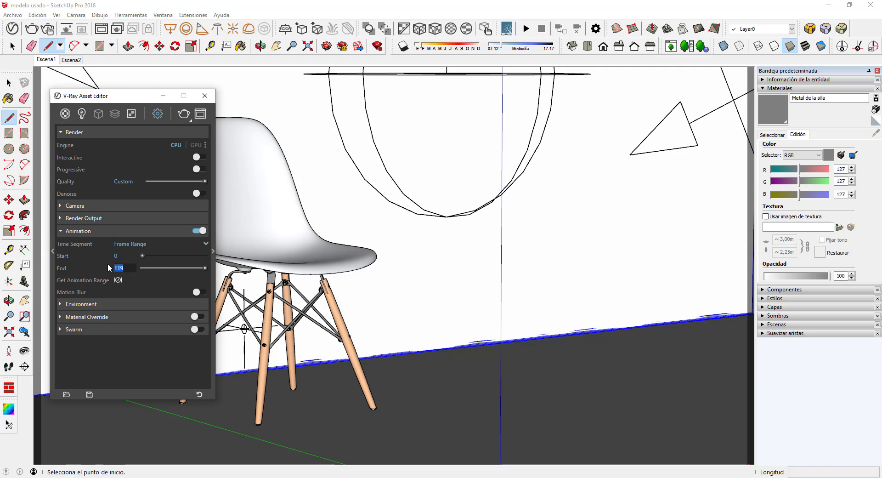
type("60")
key("Return")
- Set Time Segment back to Entire Animation and expand Render Output
left_click(128, 245)
left_click(128, 256)
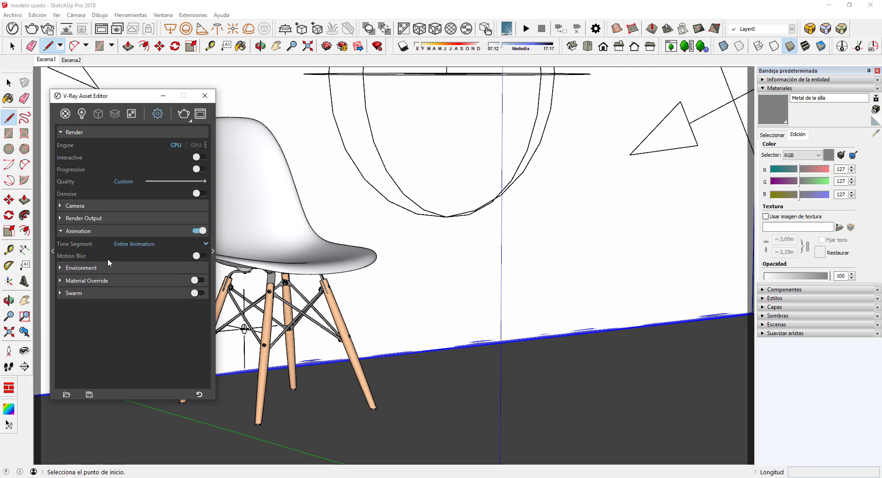
left_click(114, 220)
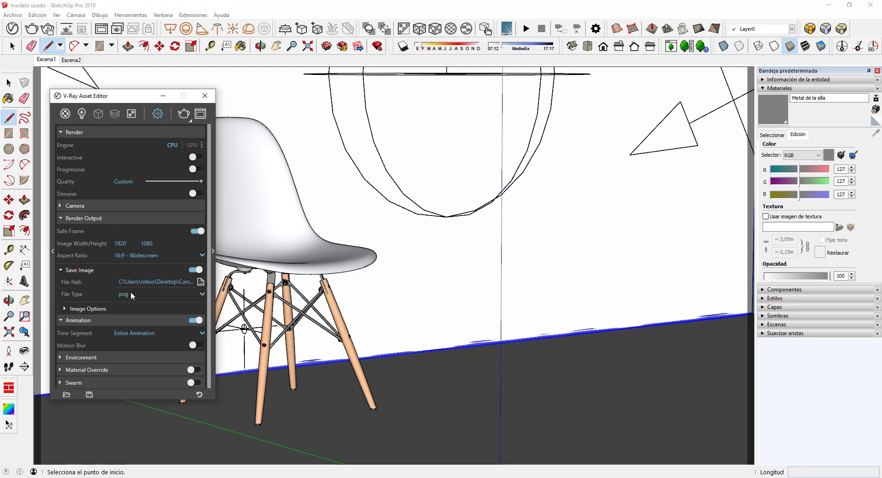
- Create an Animación folder in Renders and save the frame output path there as Curso
left_click(200, 283)
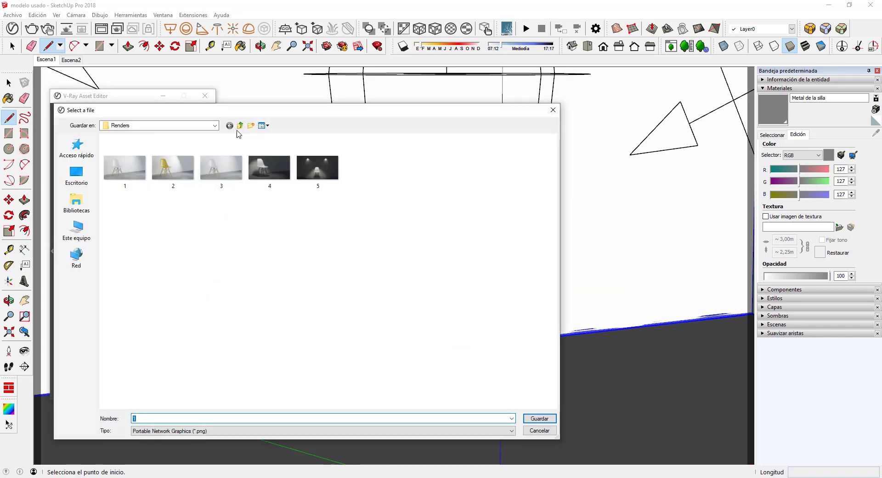
left_click(252, 125)
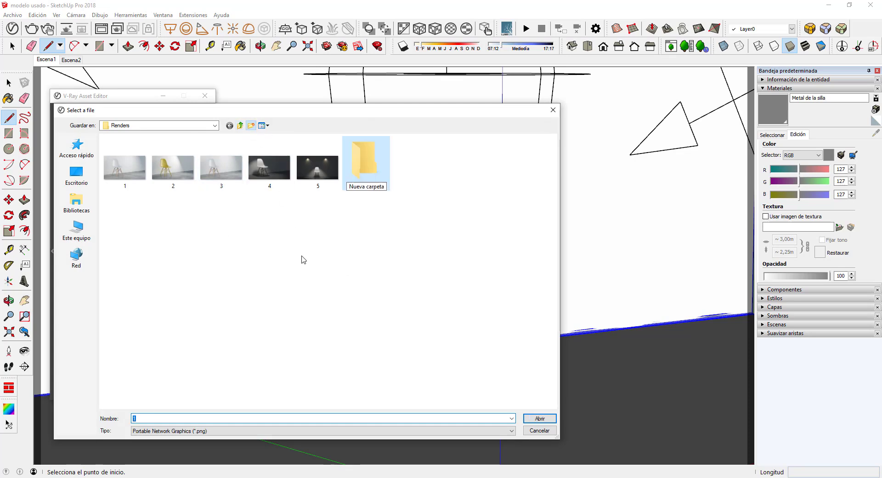
type("A")
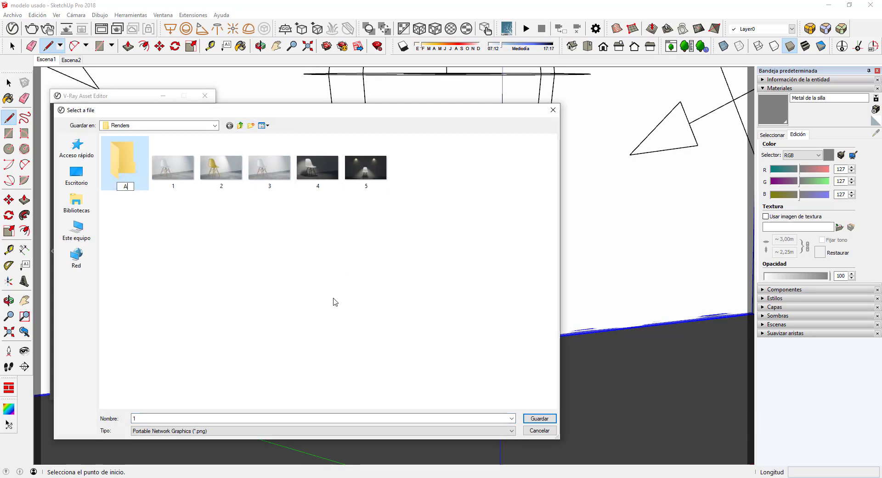
type("nimaci")
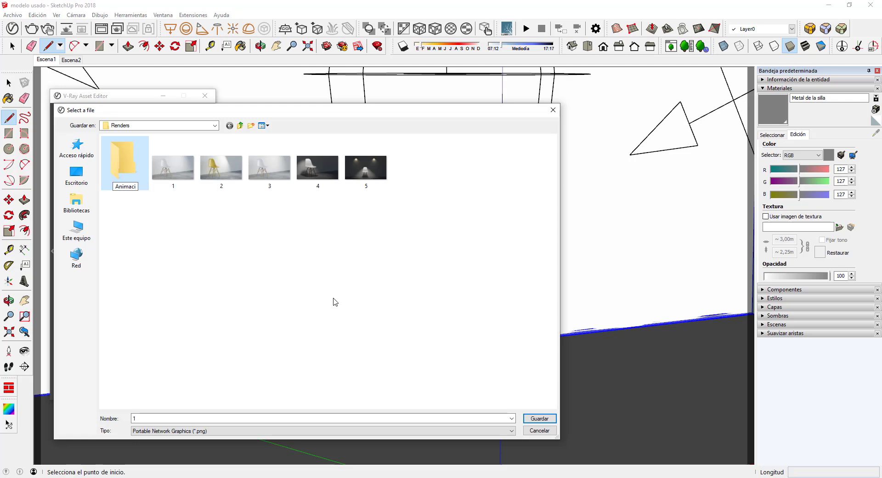
type("ón")
key("Return")
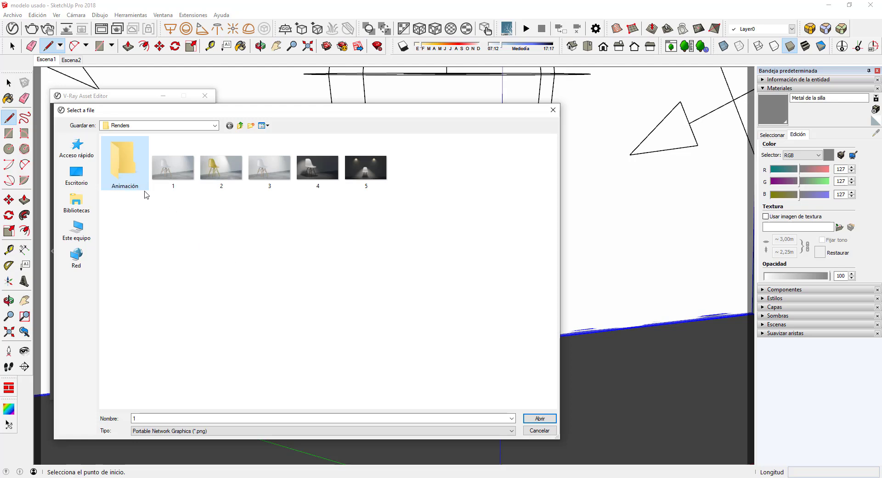
double_click(140, 184)
left_click(156, 417)
type("Curso")
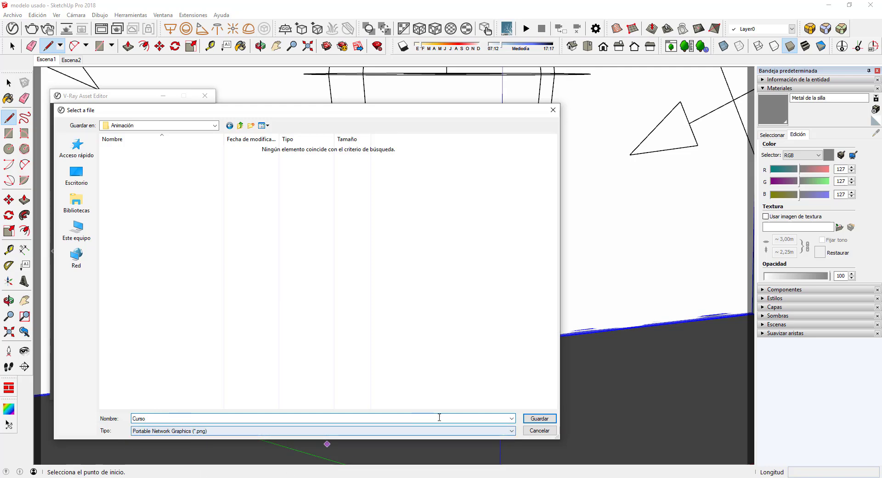
left_click(540, 419)
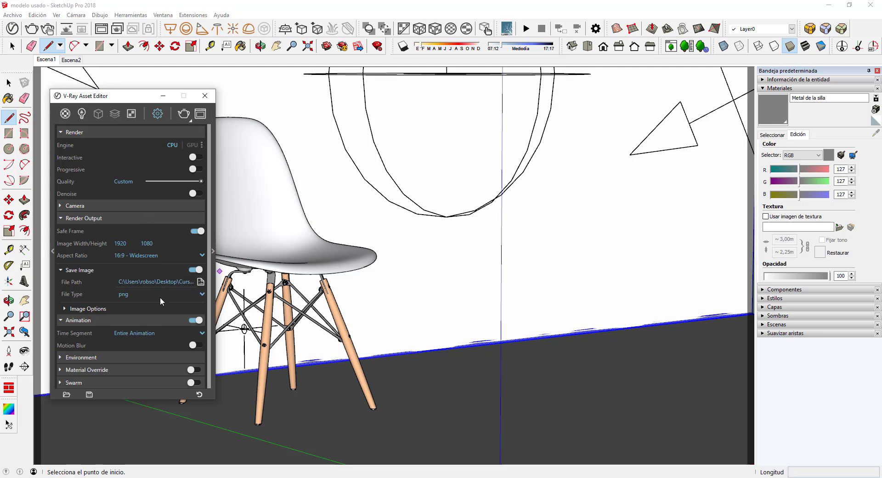
- Collapse the Render Output and Animation sections, start the render, and hide the VFB history
left_click(121, 219)
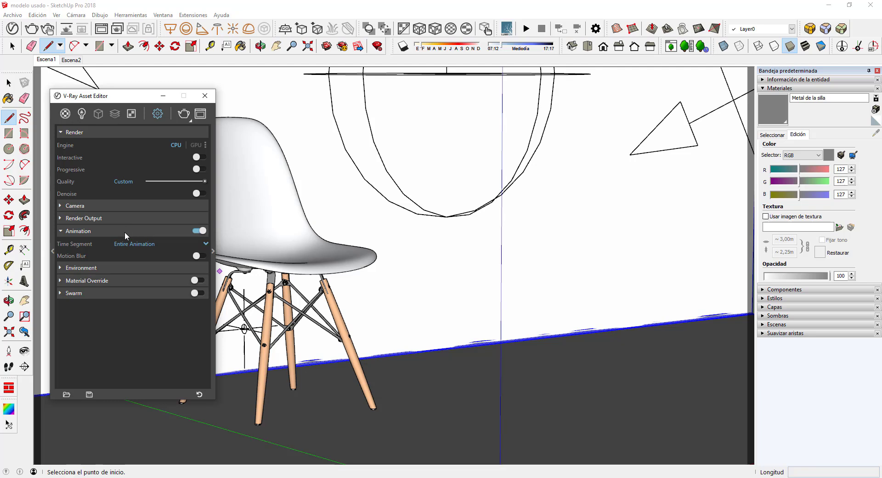
left_click(125, 231)
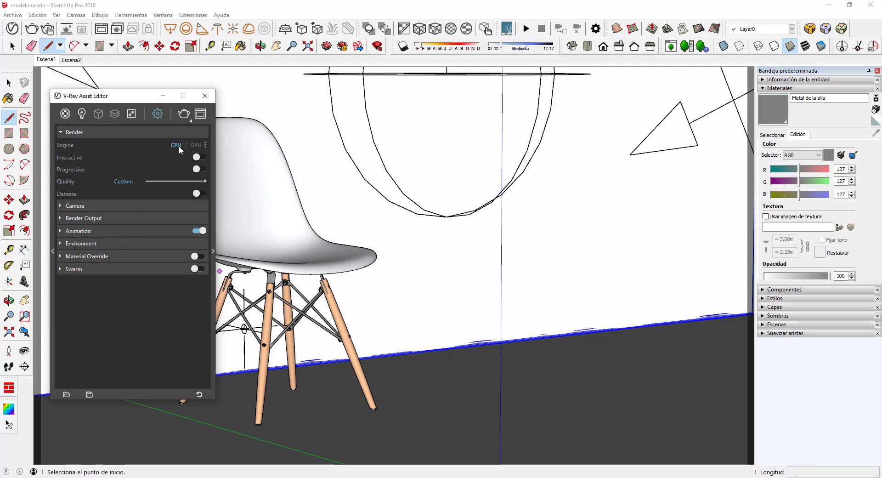
left_click(184, 115)
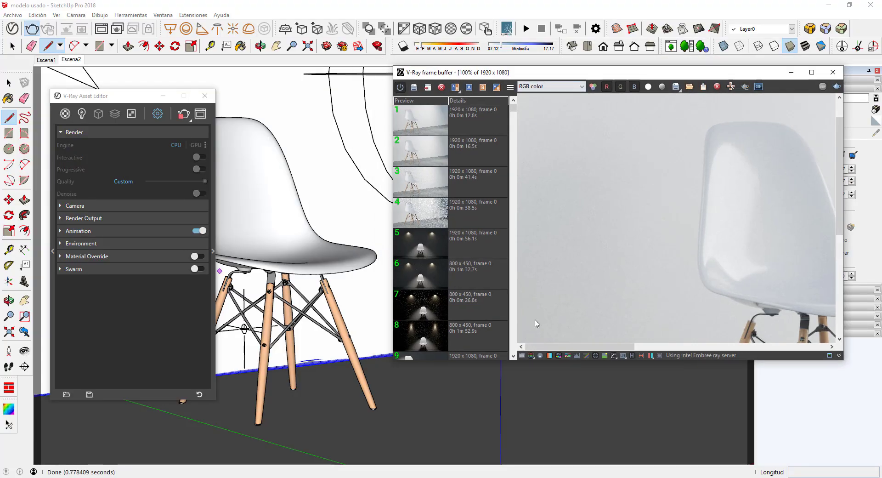
left_click(632, 355)
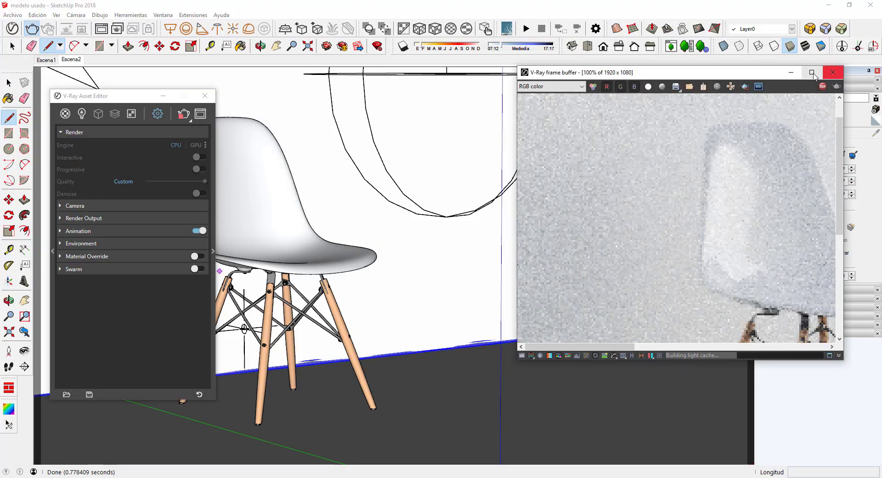
- Reposition and enlarge the V-Ray frame buffer window to watch the chair frames render
key("super+Up")
scroll(482, 190, "down", 1)
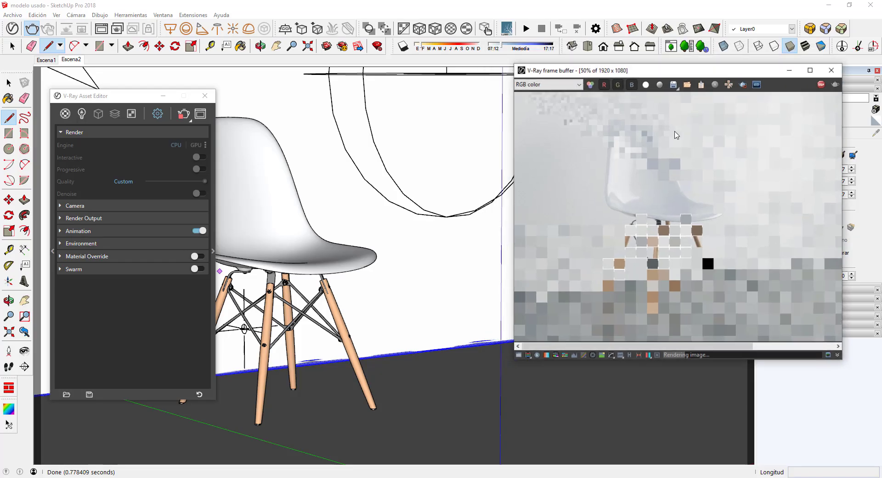
left_click(849, 4)
left_click_drag(598, 76, 467, 62)
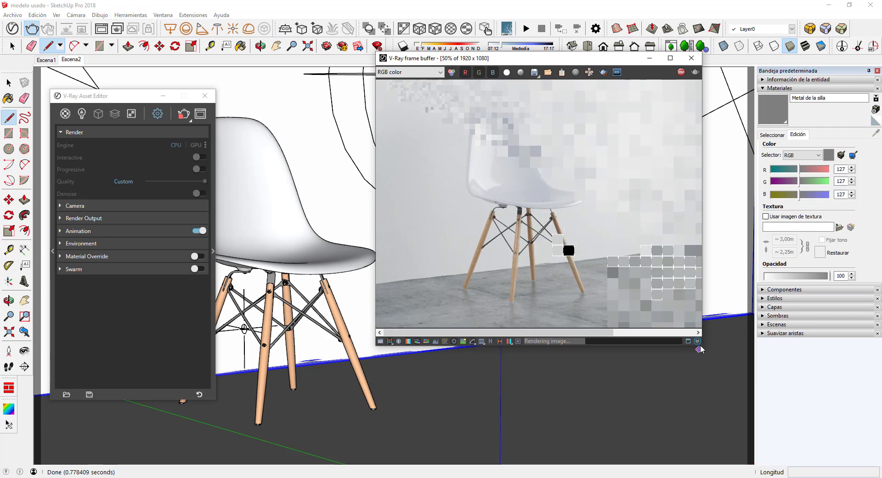
left_click_drag(698, 348, 772, 366)
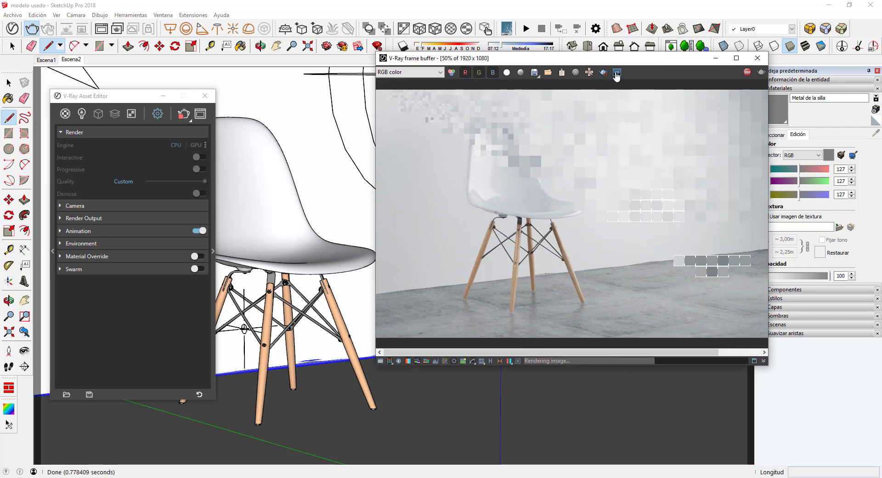
left_click_drag(575, 58, 370, 47)
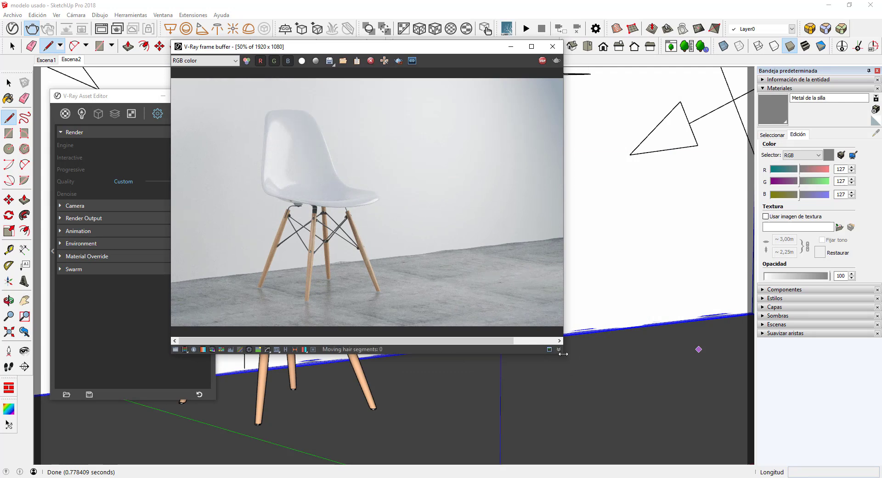
left_click_drag(564, 354, 619, 353)
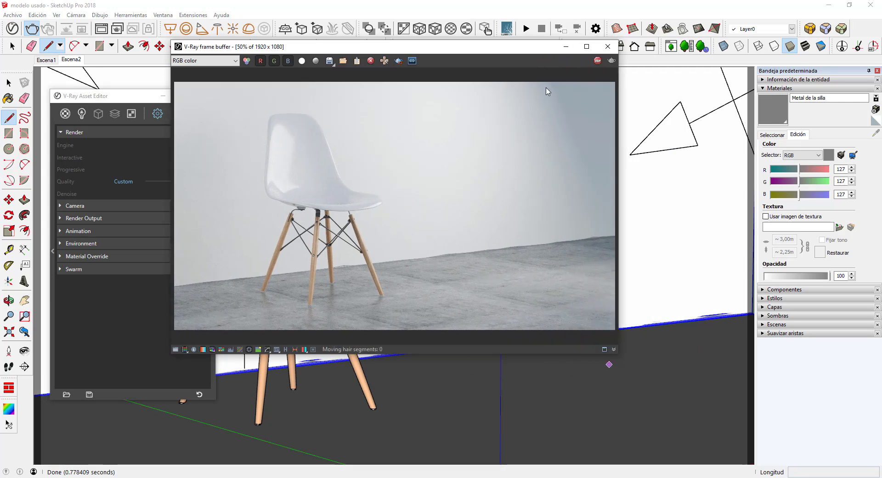
left_click(597, 60)
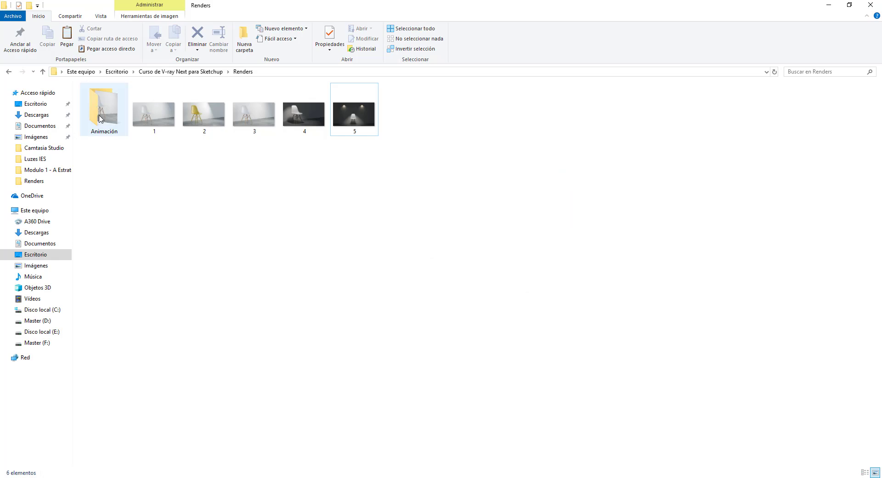
- Open the Animación folder and preview Curso.0000 in Photos, then close the preview
double_click(103, 113)
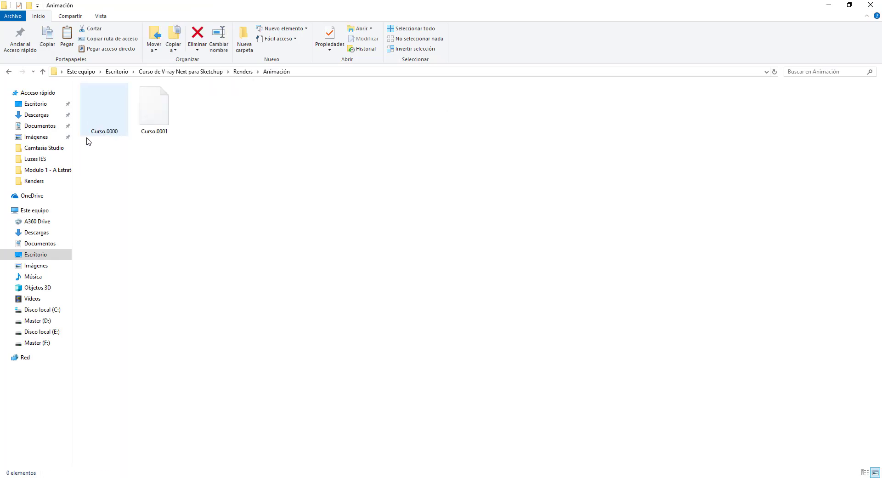
double_click(102, 123)
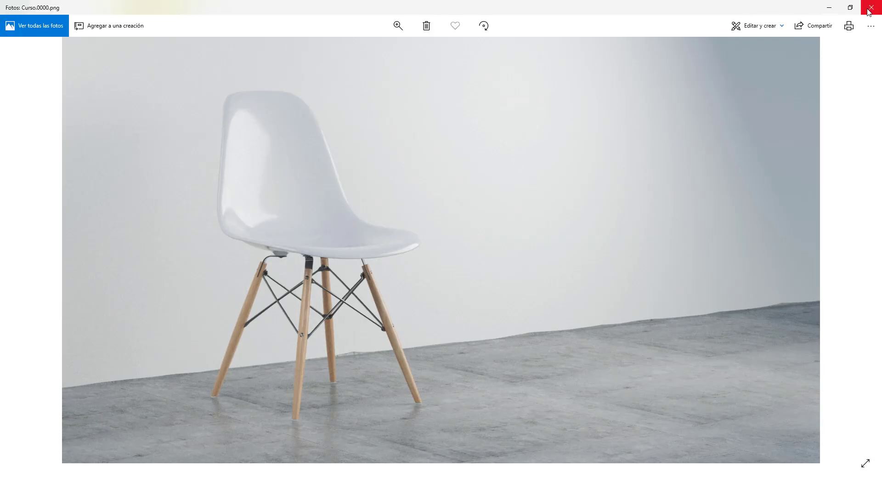
left_click(871, 8)
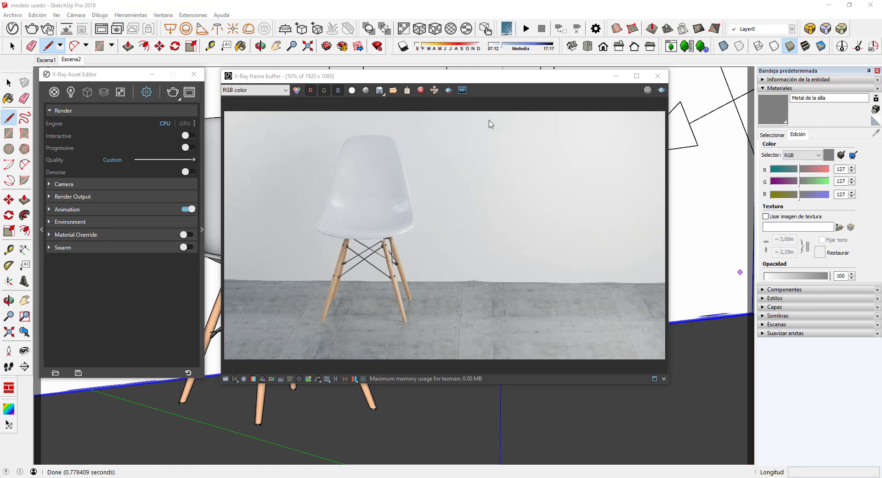
- Nudge the frame buffer window aside and switch to the File Explorer Animación folder
left_click_drag(405, 79, 399, 77)
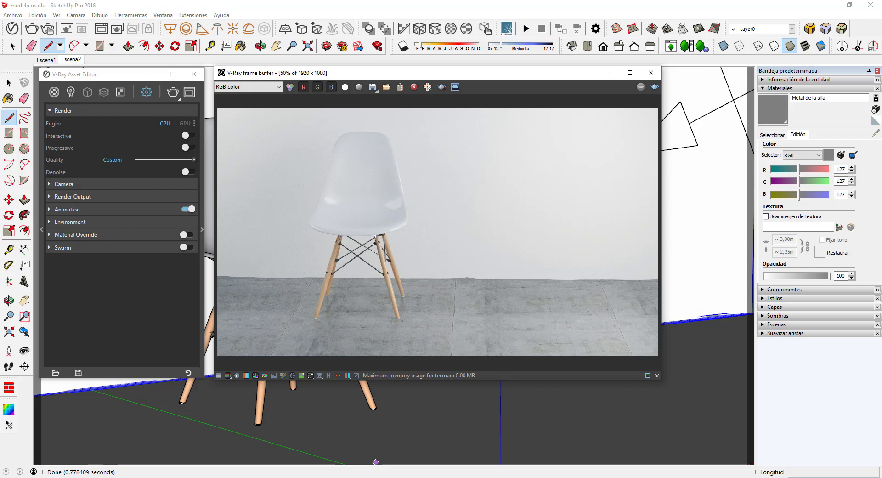
left_click(375, 450)
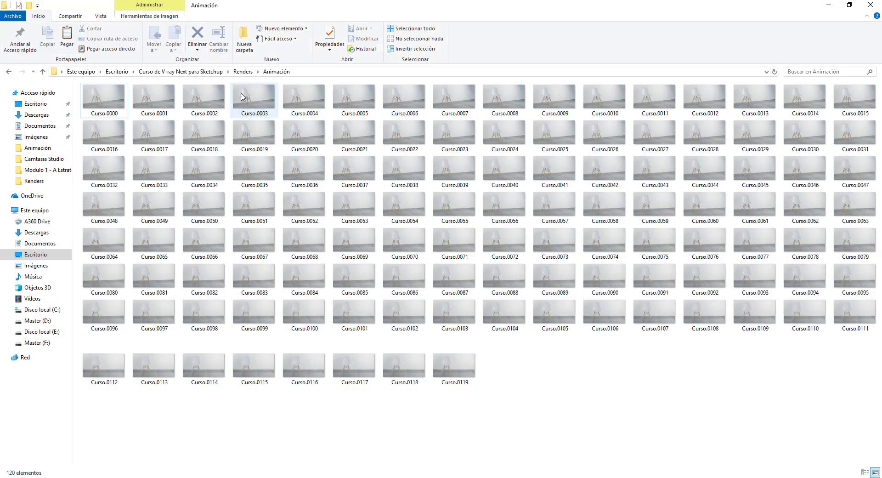
- Reopen Animación from Renders, select the last frame Curso.0119, then return to Photoshop's blank document
left_click(243, 72)
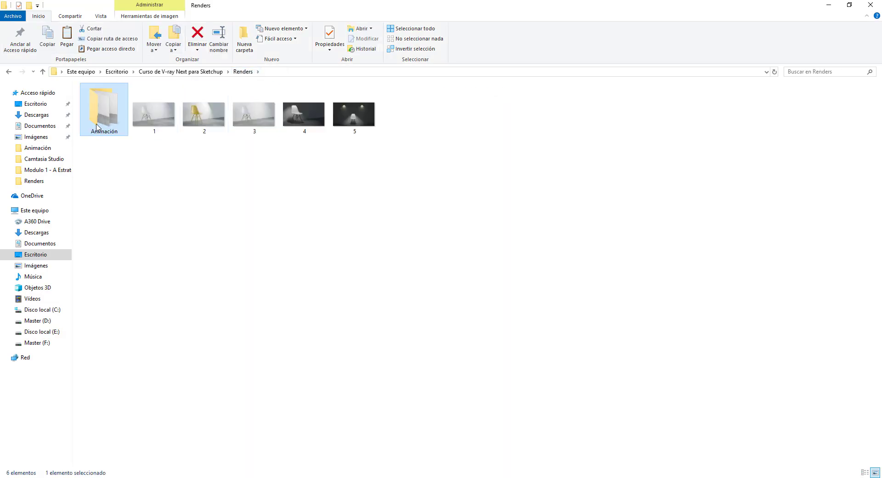
double_click(97, 128)
left_click(459, 361)
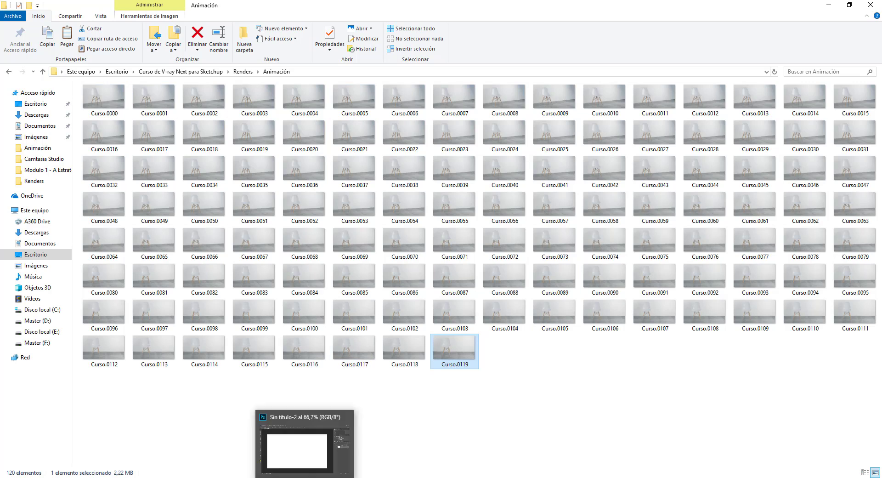
left_click(299, 442)
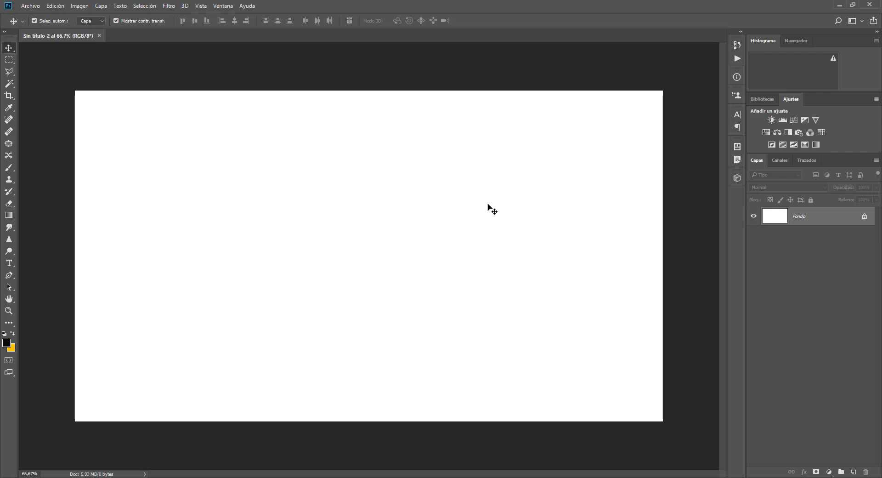
- Cancel the Archivo > Nuevo dialog without creating a document and open the Capa menu
left_click(28, 6)
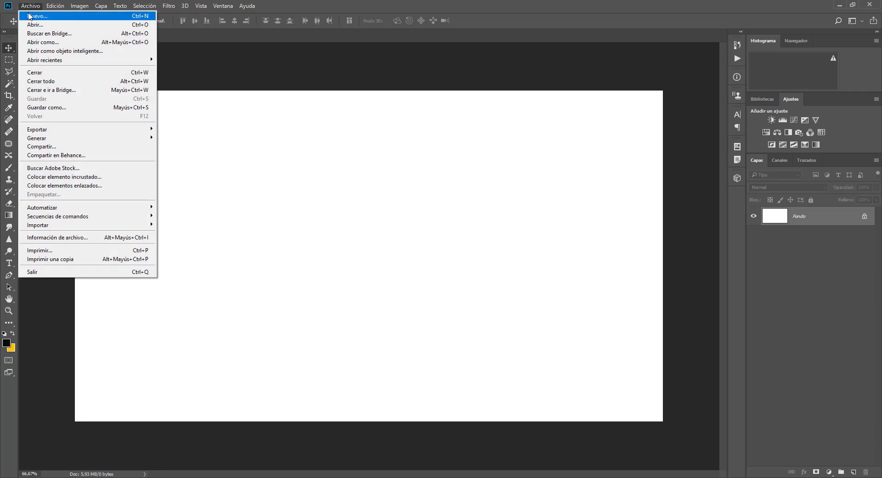
left_click(28, 17)
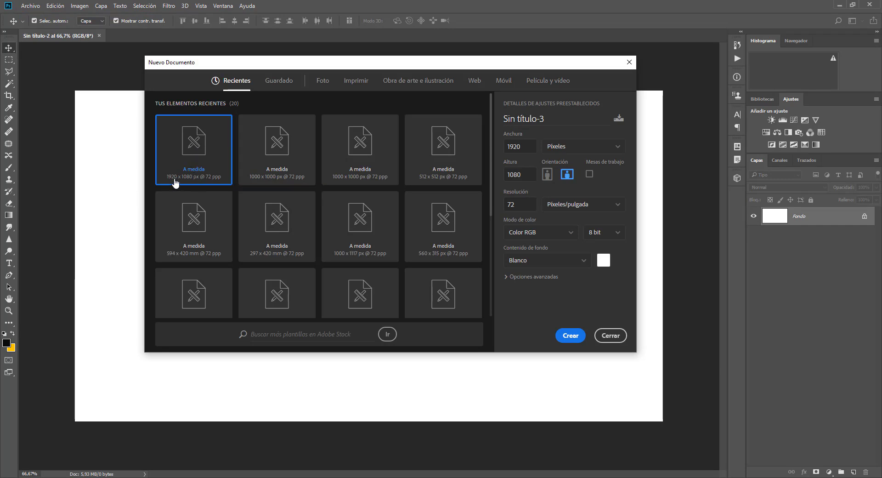
left_click(610, 336)
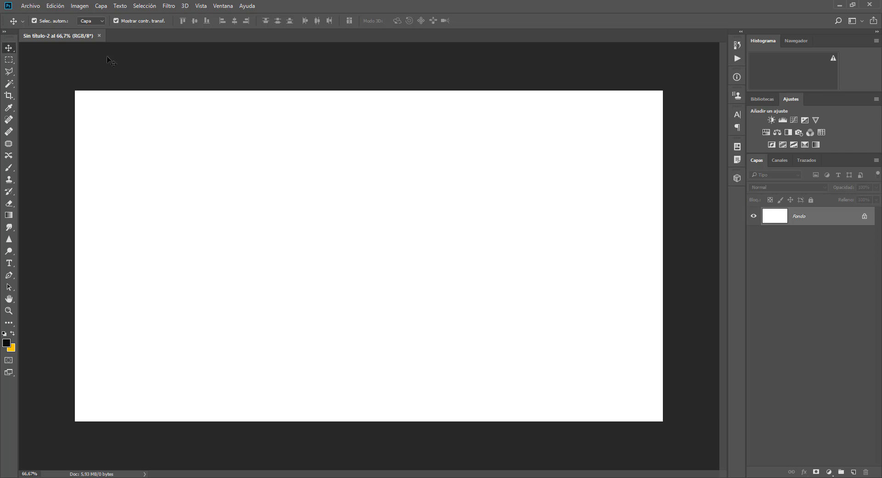
left_click(101, 6)
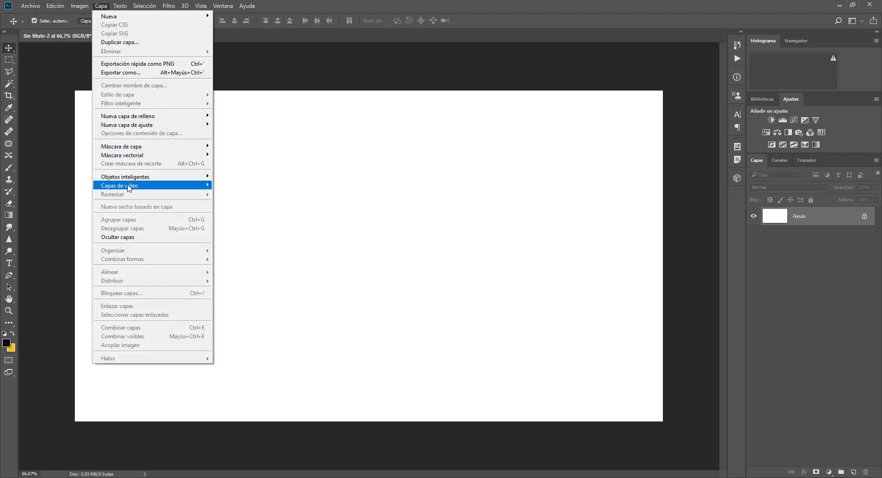
mouse_move(131, 185)
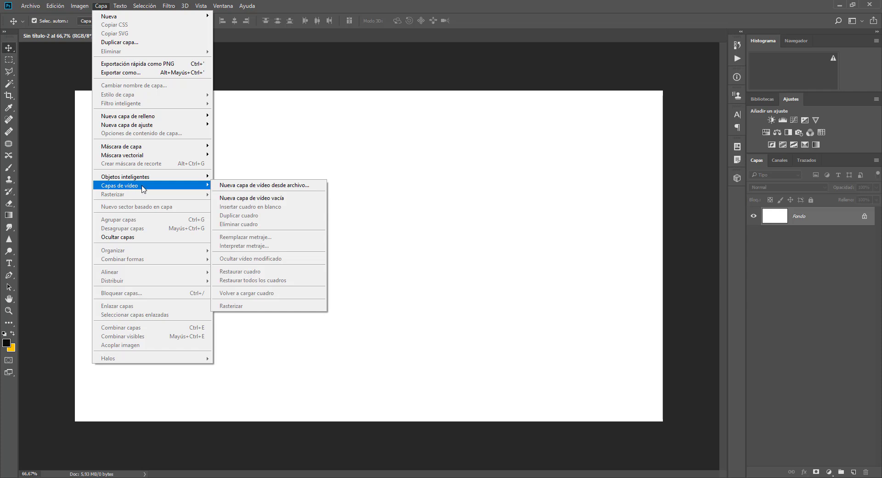
- Import Renders > Animación > Curso.0000 as an image-sequence video layer
left_click(284, 186)
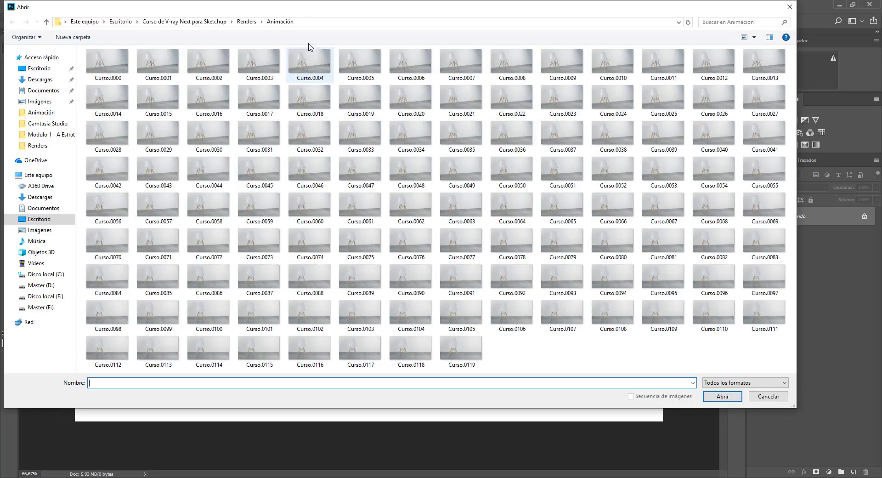
left_click(201, 25)
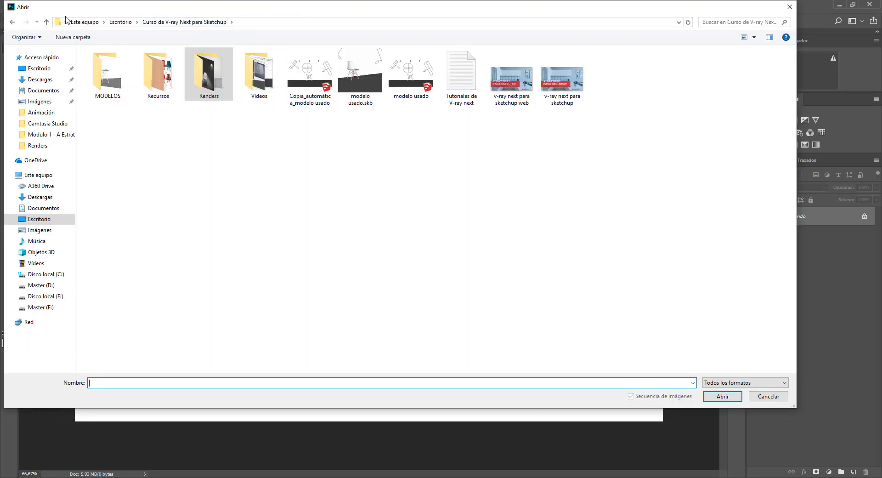
double_click(211, 79)
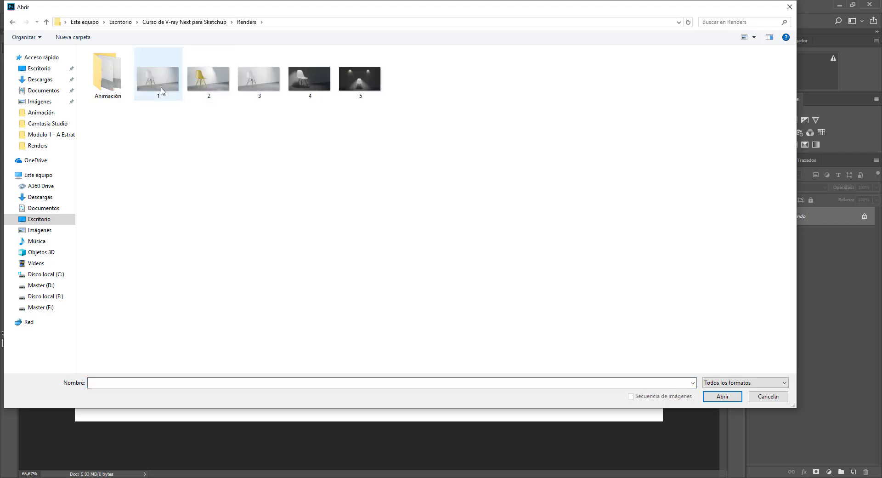
double_click(109, 70)
left_click(108, 71)
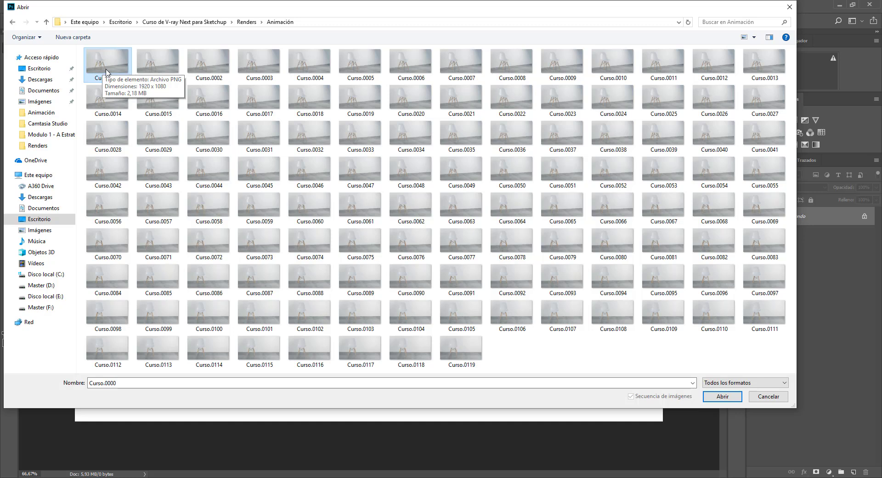
left_click(723, 397)
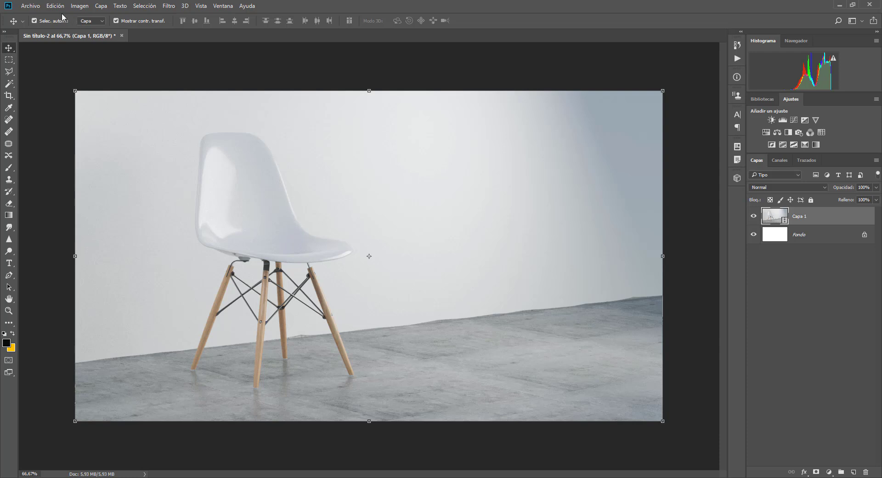
- Open Interpretar vídeo and name the video Prueba de animación
left_click(30, 6)
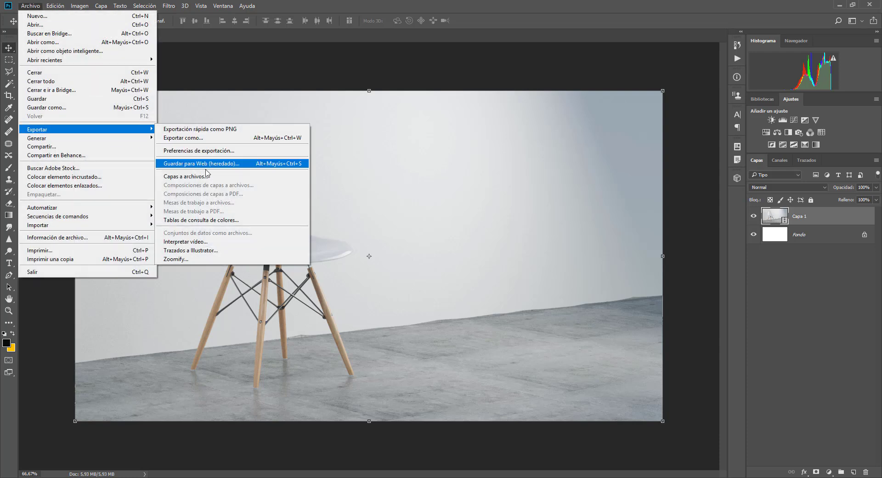
left_click(194, 244)
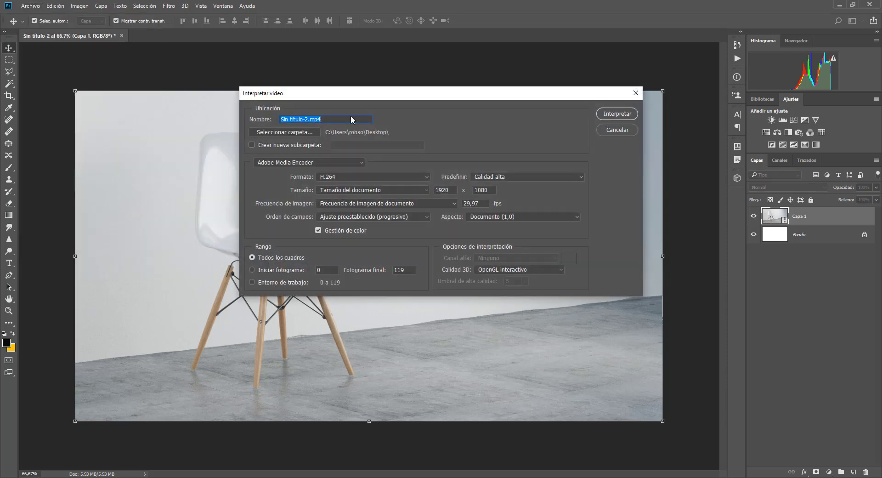
left_click_drag(391, 94, 368, 91)
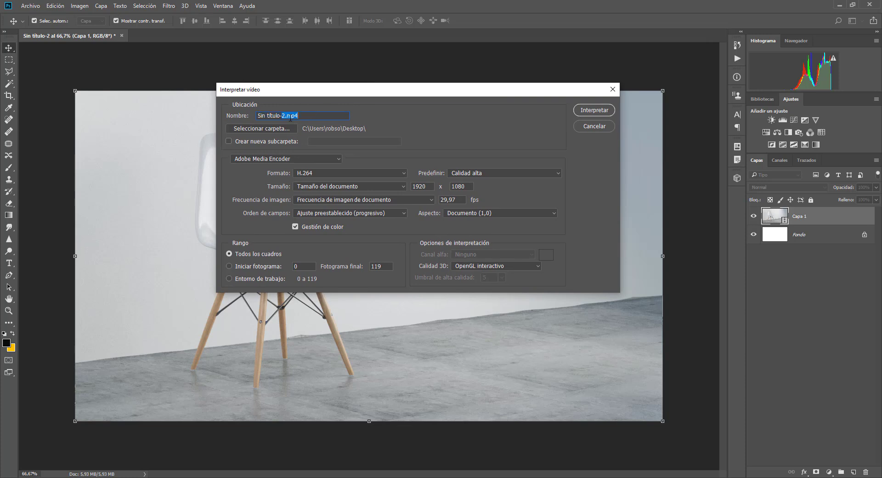
type("Prueba")
type(" de animac")
type("ión")
- Set the output folder to Escritorio > Curso de V-ray Next para Sketchup > Renders > Animación and render the video
left_click(260, 128)
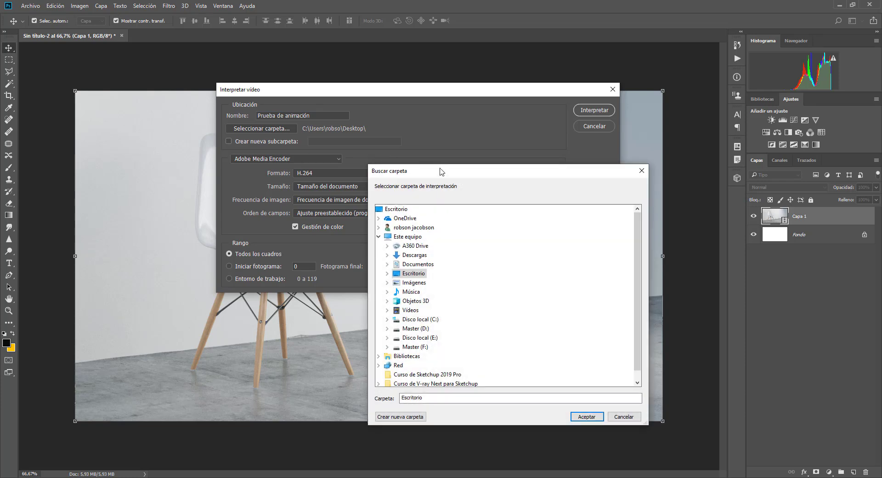
left_click_drag(440, 171, 389, 109)
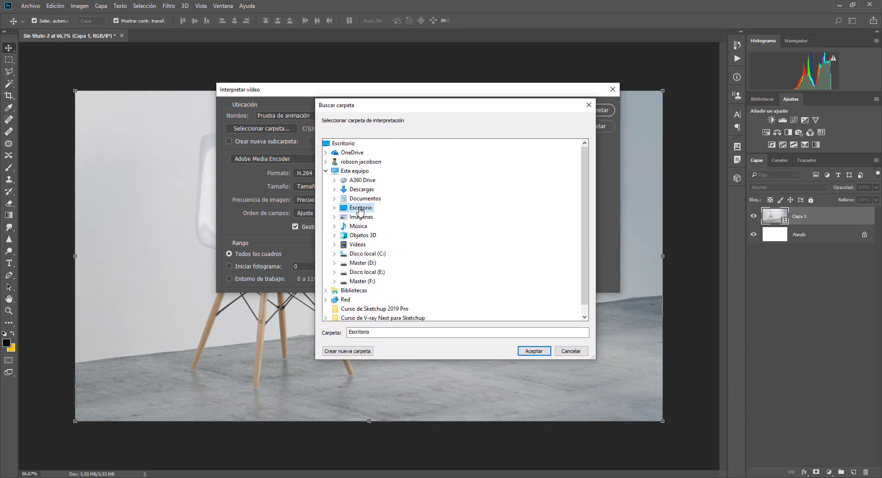
left_click(335, 208)
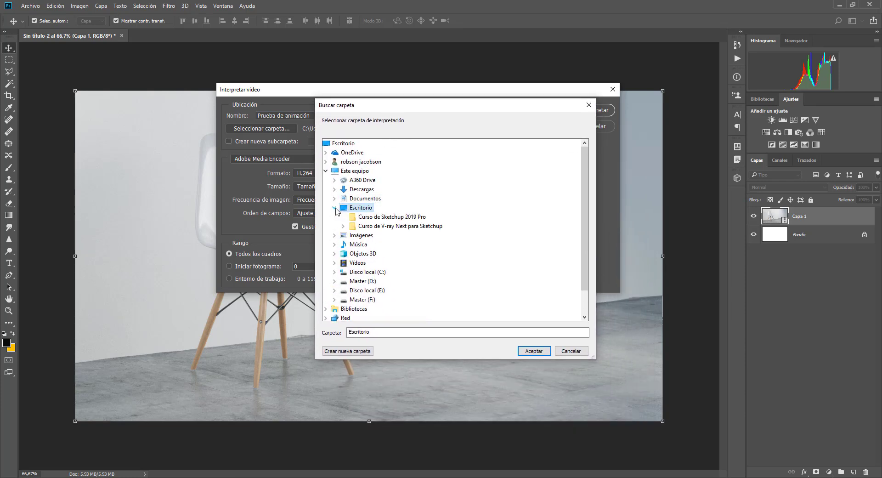
double_click(361, 226)
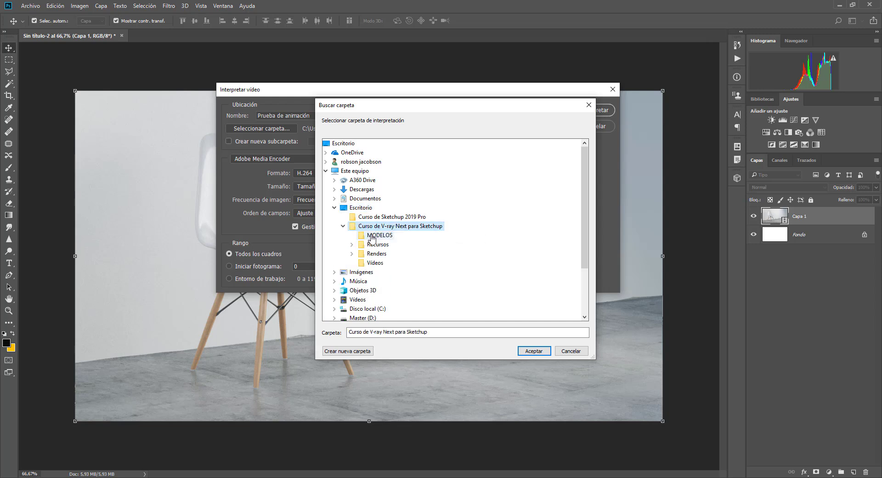
left_click(352, 253)
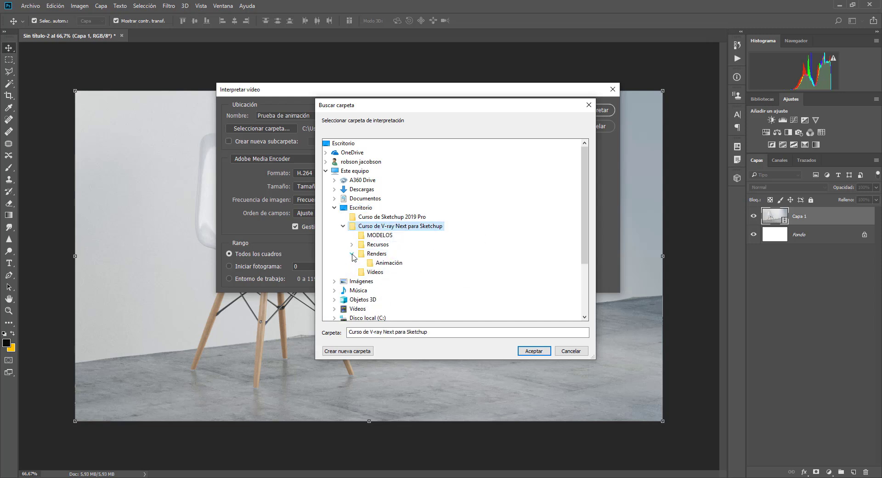
left_click(386, 262)
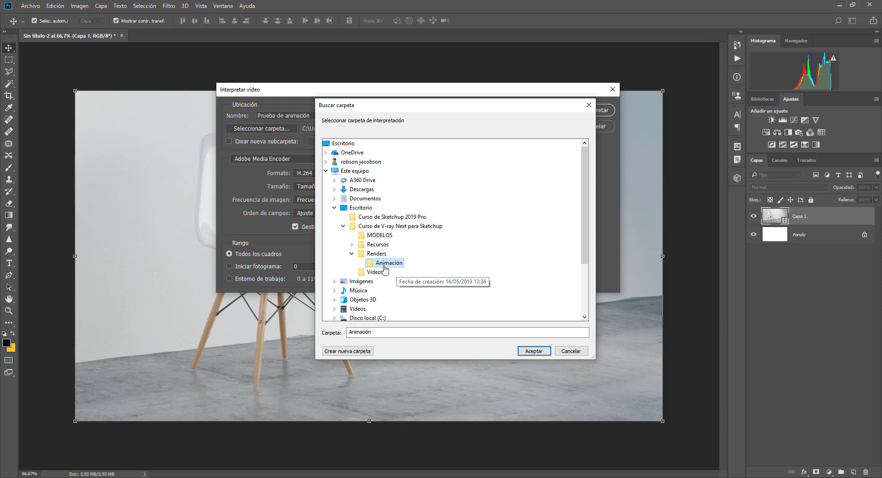
left_click(533, 352)
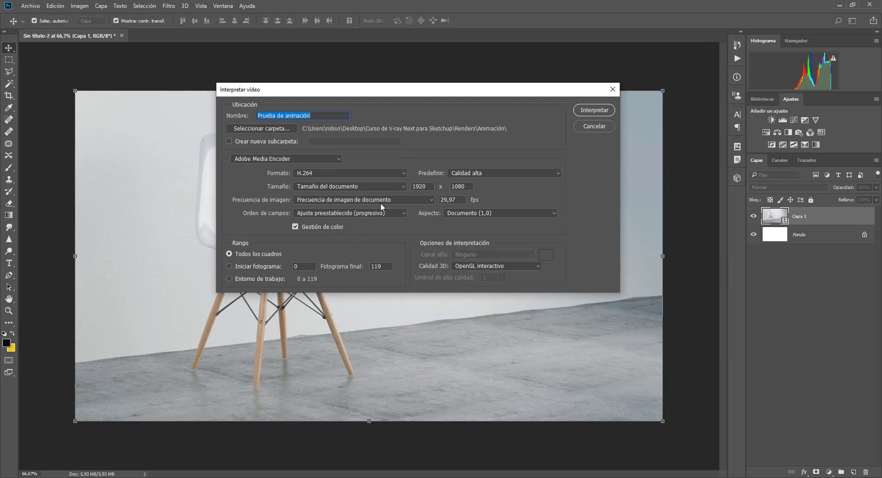
left_click(594, 111)
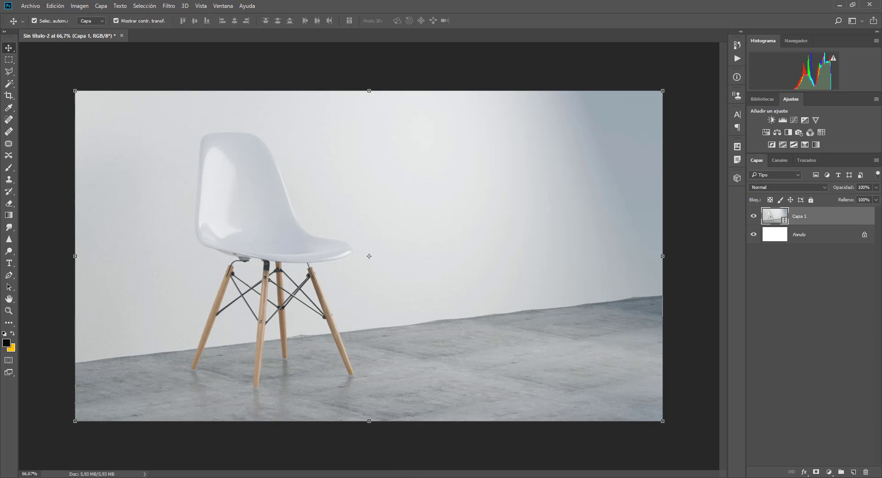
- Play 'Prueba de animación' from the Animación folder in VLC at full screen
left_click(366, 442)
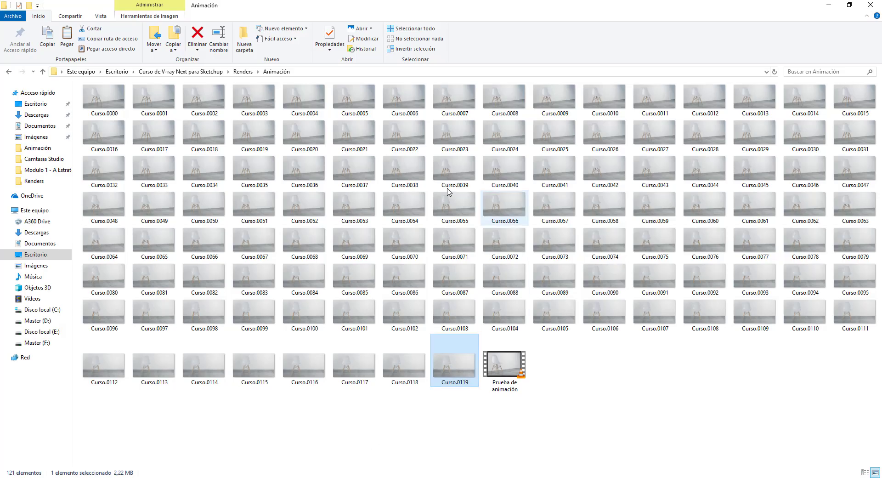
left_click(581, 385)
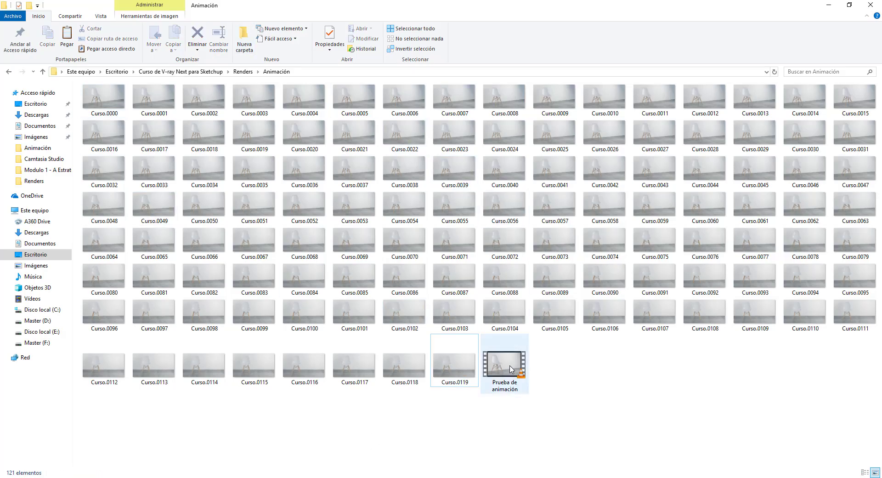
double_click(501, 369)
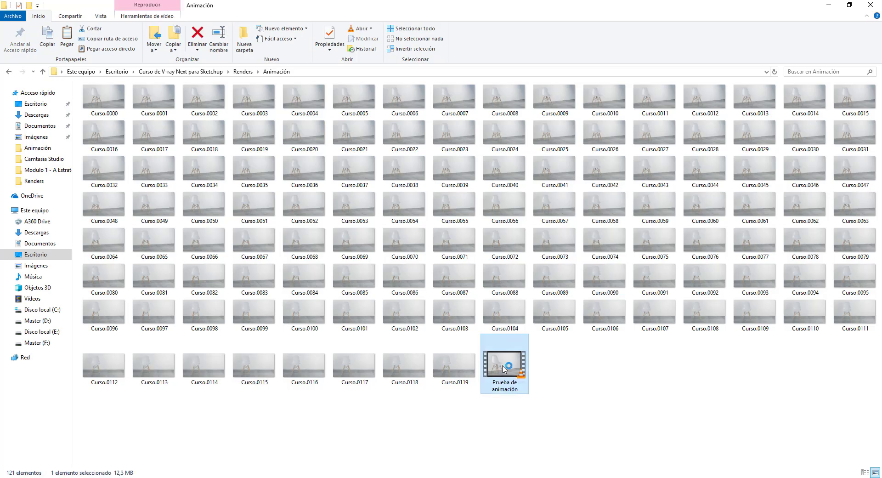
double_click(517, 368)
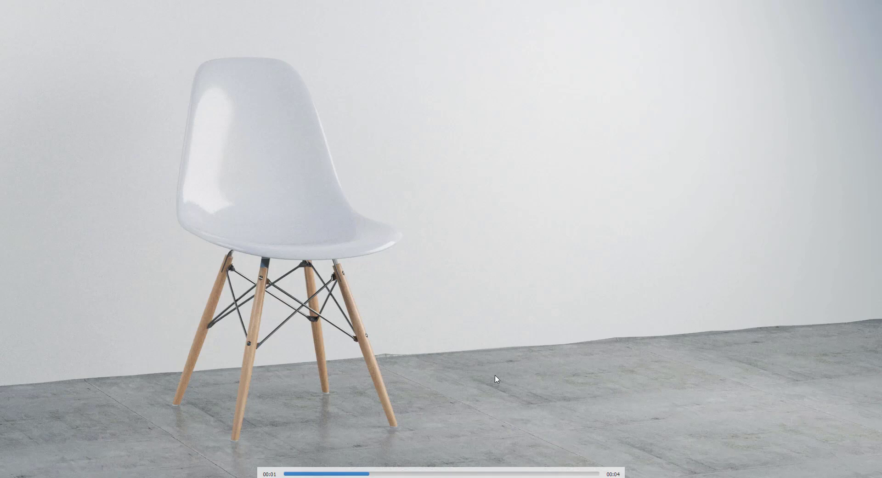
- Exit full screen in VLC to show 'Prueba de animación.mp4' with its playback controls
double_click(521, 265)
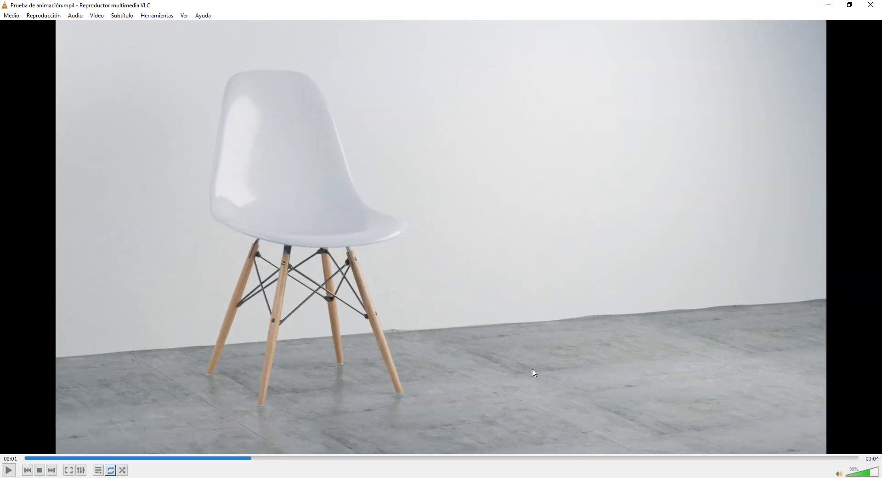